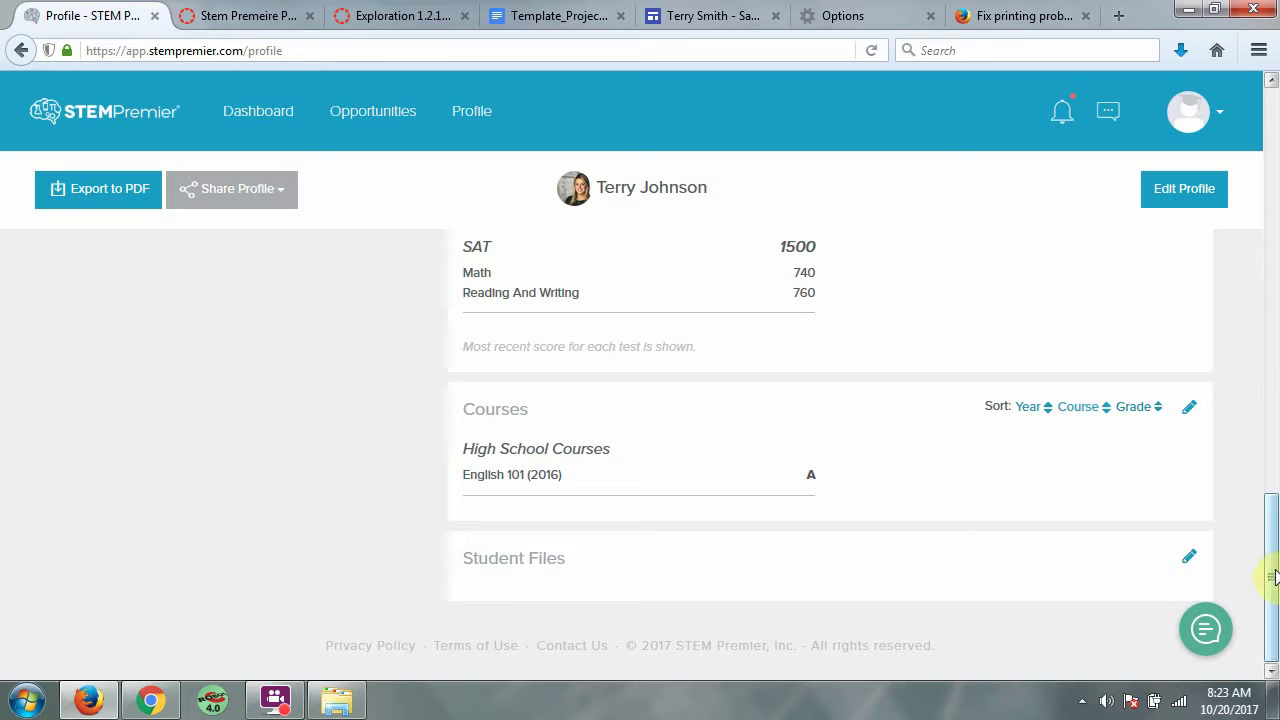
Open the Student Files Associated Files form, close and reopen it, and start browsing for a file
{"action": "mouse_move", "coordinate": [1271, 571]}
{"action": "left_mouse_down"}
{"action": "mouse_move", "coordinate": [1275, 262]}
{"action": "mouse_move", "coordinate": [1268, 614]}
{"action": "left_mouse_up"}
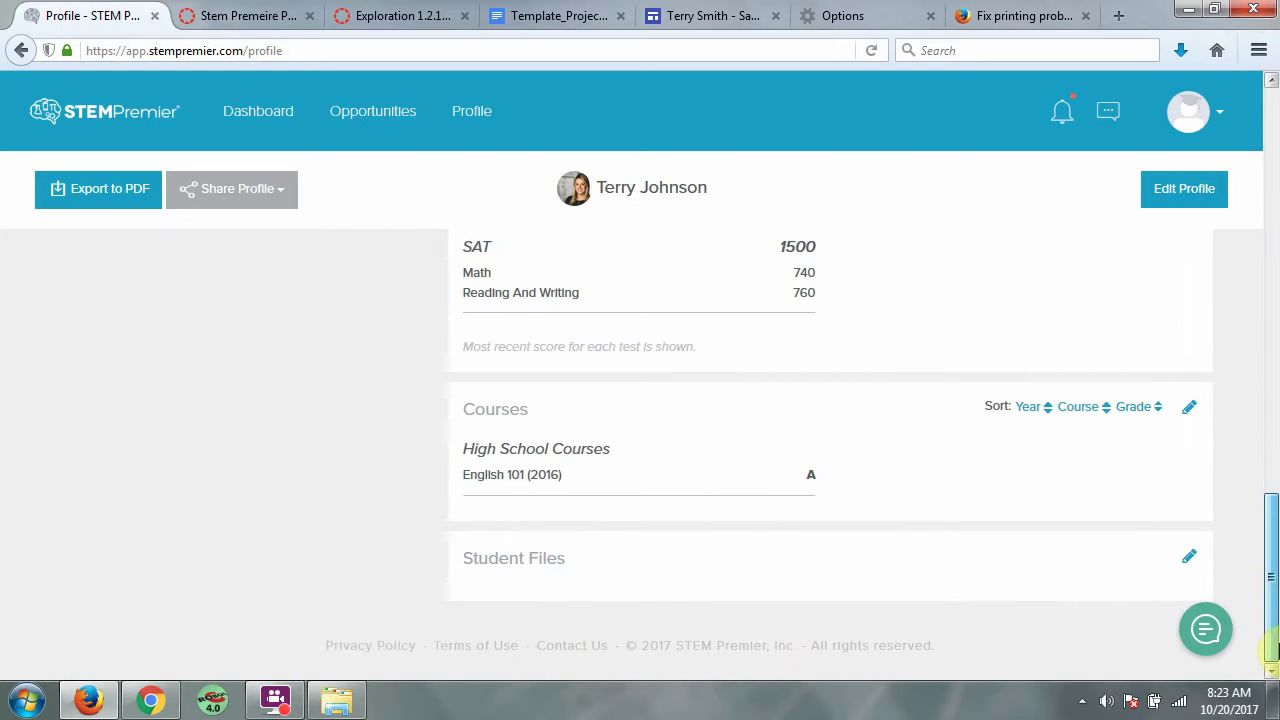
{"action": "left_click", "coordinate": [1189, 556]}
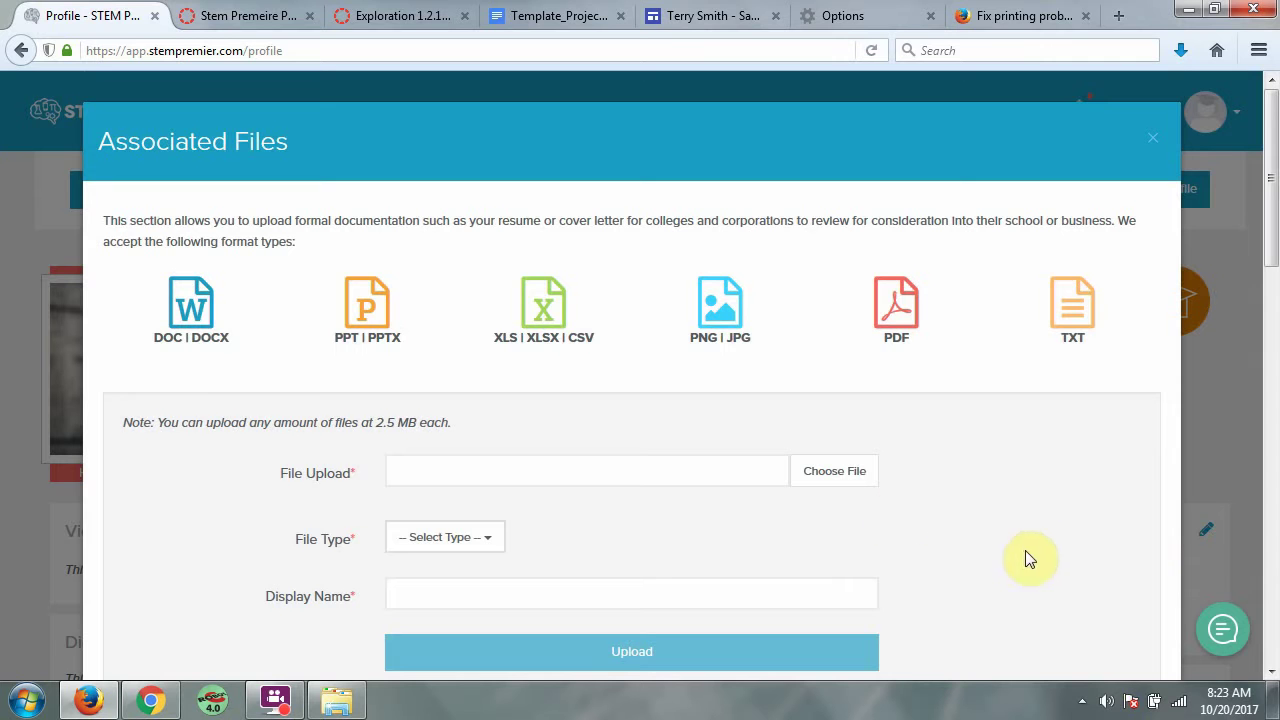
{"action": "left_click", "coordinate": [1145, 147]}
{"action": "left_click", "coordinate": [1153, 140]}
{"action": "scroll", "coordinate": [1200, 509], "scroll_direction": "down", "scroll_amount": 10}
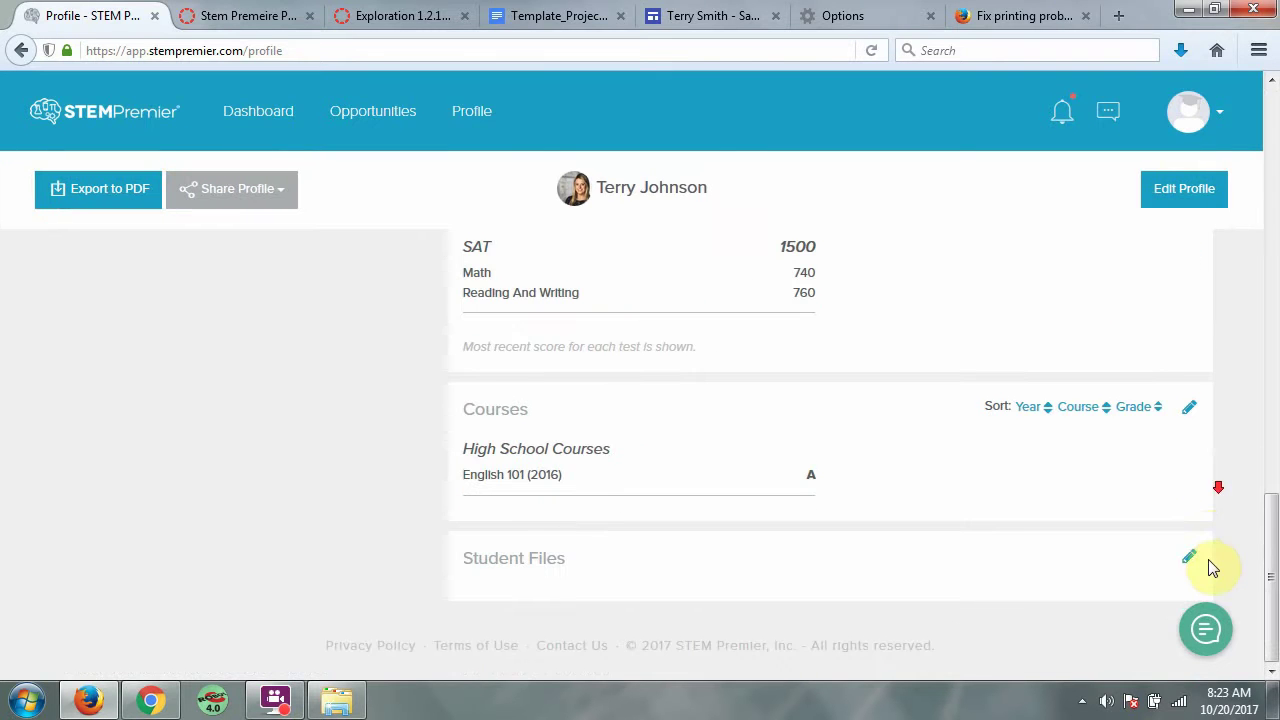
{"action": "left_click", "coordinate": [1189, 558]}
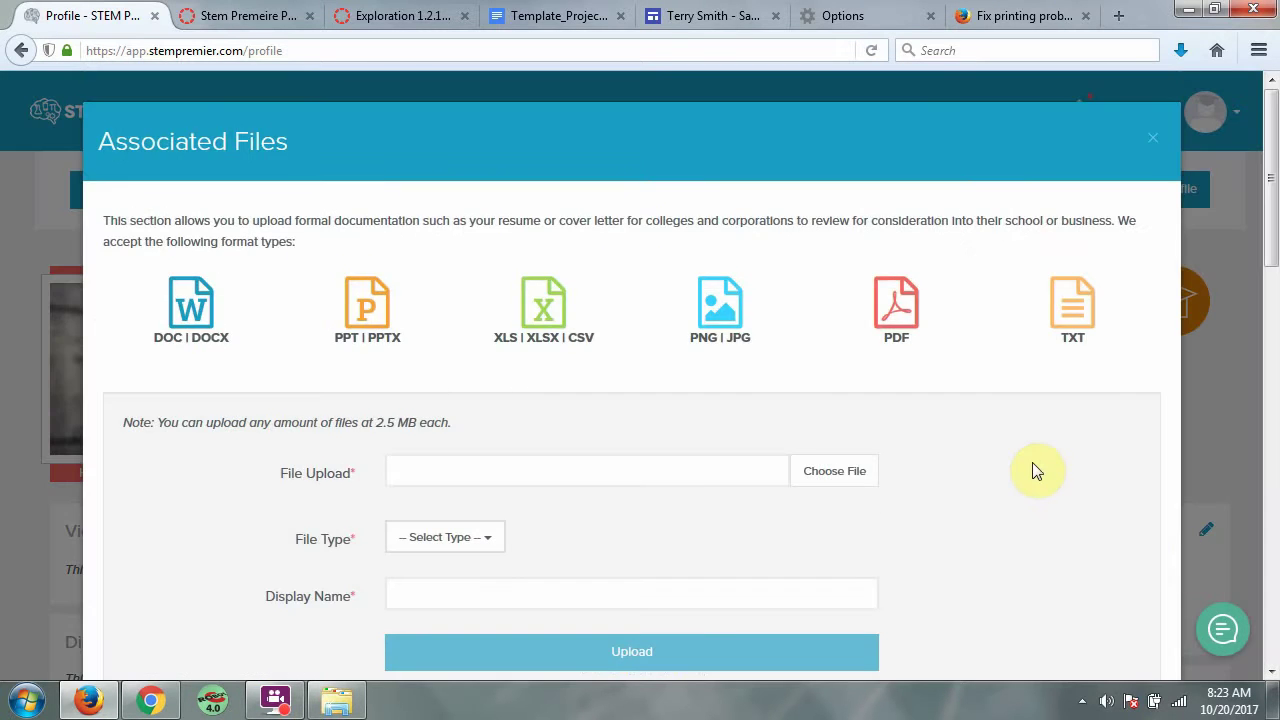
{"action": "scroll", "coordinate": [1034, 468], "scroll_direction": "down", "scroll_amount": 1}
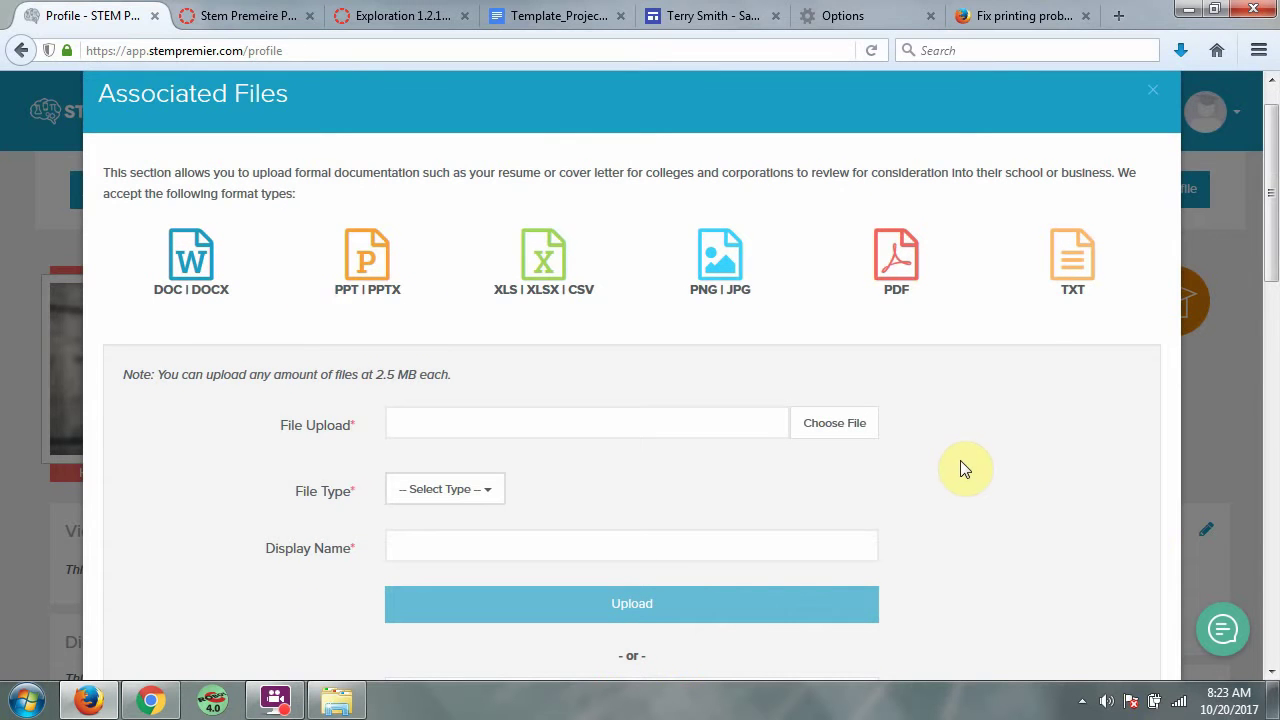
{"action": "left_click", "coordinate": [839, 425]}
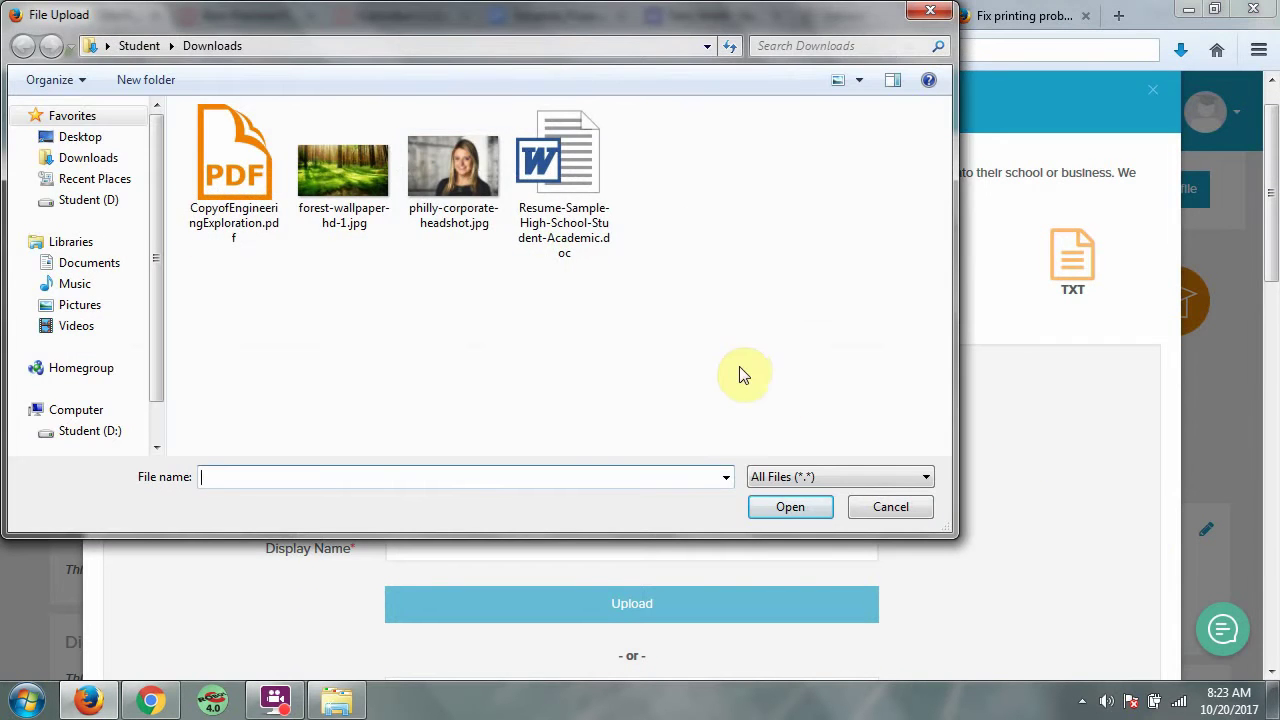
Attach Resume-Sample-High-School-Student-Academic.doc from Downloads to the upload form
{"action": "left_click", "coordinate": [539, 214]}
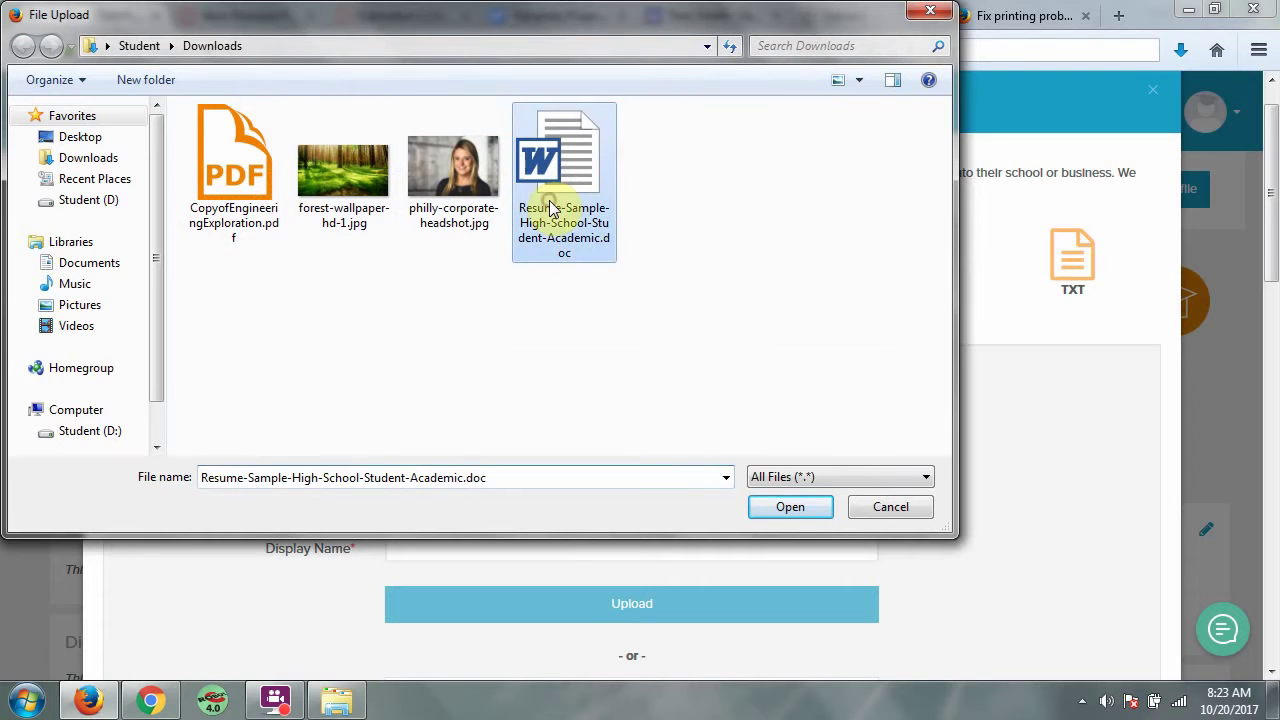
{"action": "left_click", "coordinate": [788, 508]}
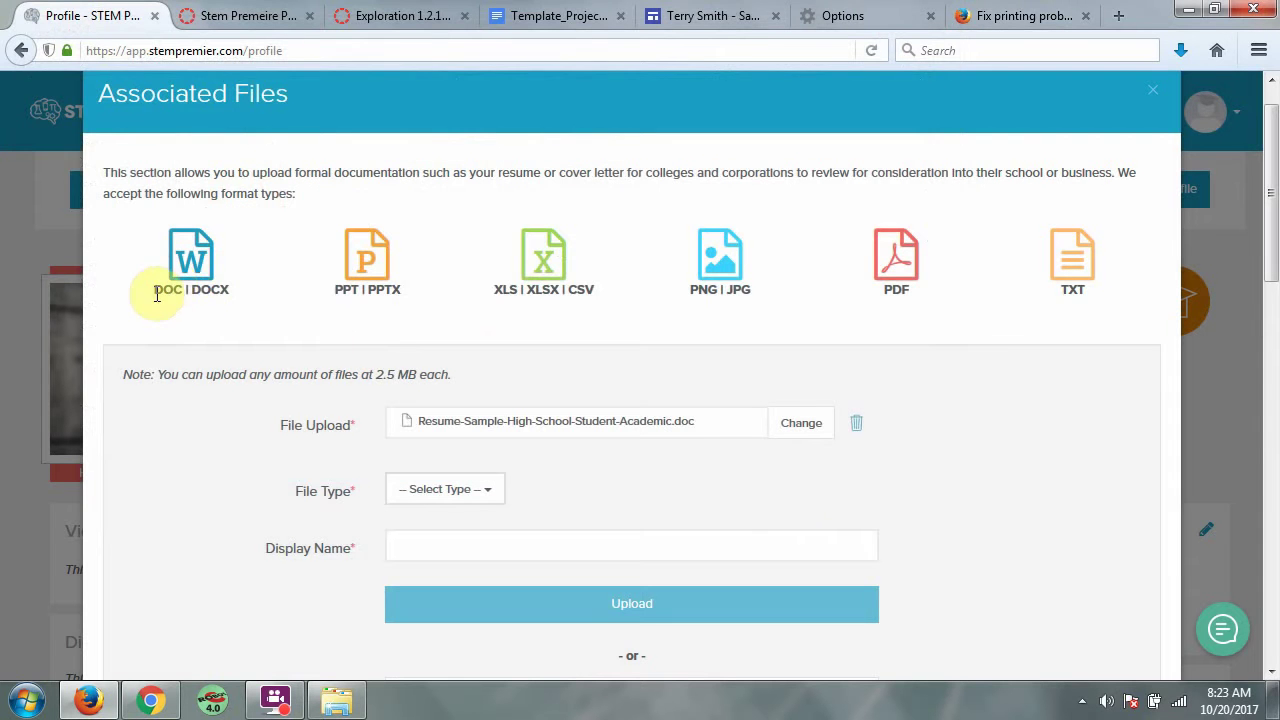
{"action": "left_click_drag", "start_coordinate": [154, 290], "coordinate": [1118, 306]}
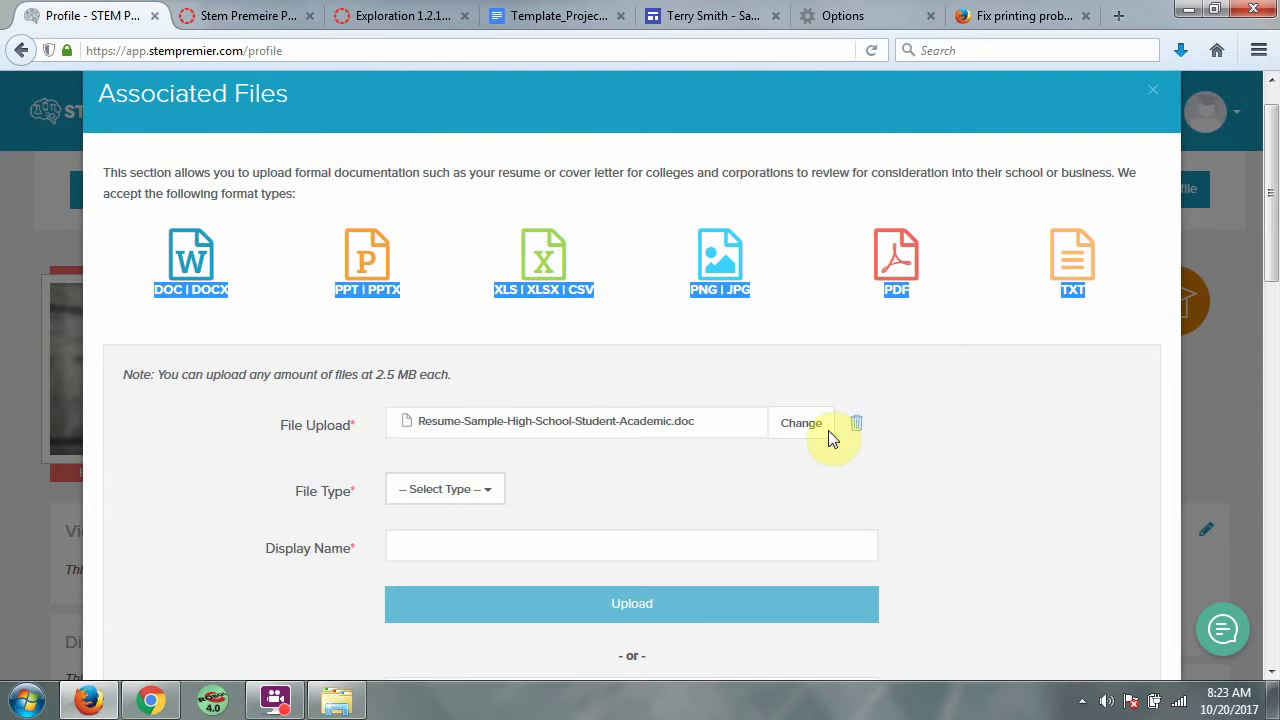
Set File Type to Resume, enter the student's name as display name, and upload it
{"action": "left_click", "coordinate": [497, 500]}
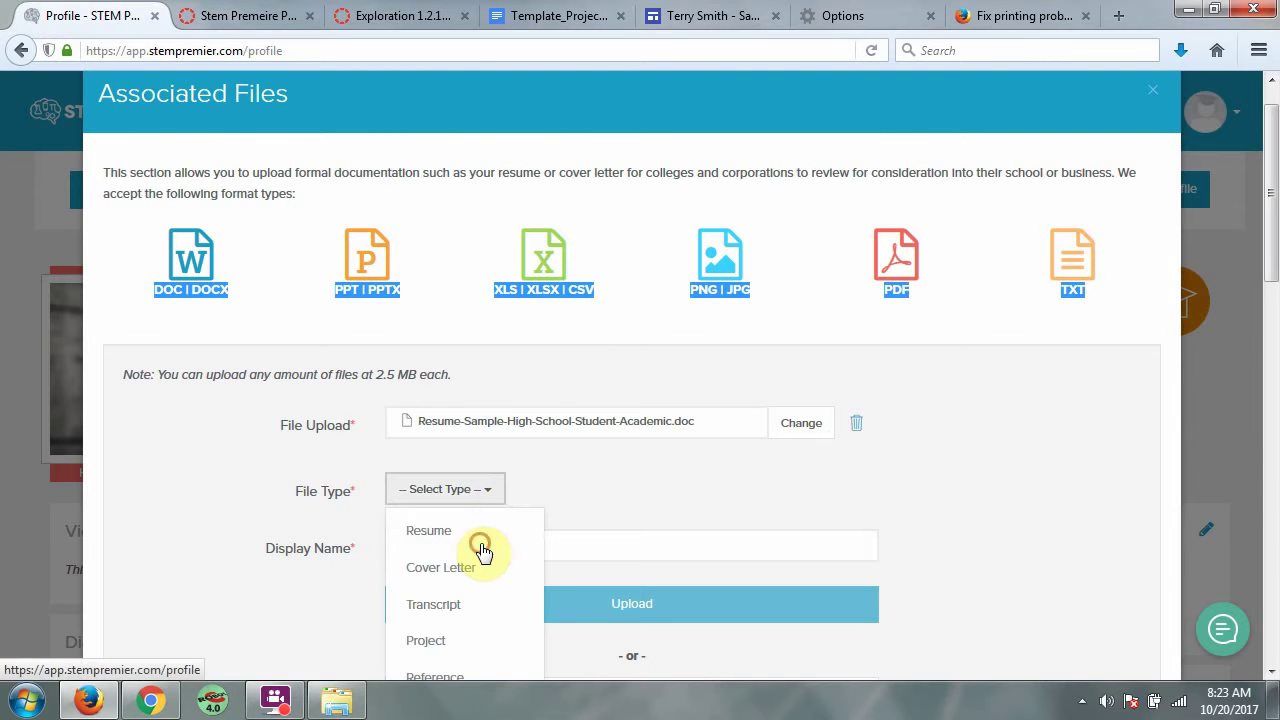
{"action": "left_click", "coordinate": [488, 534]}
{"action": "scroll", "coordinate": [887, 485], "scroll_direction": "down", "scroll_amount": 1}
{"action": "scroll", "coordinate": [887, 490], "scroll_direction": "down", "scroll_amount": 2}
{"action": "left_click", "coordinate": [635, 452]}
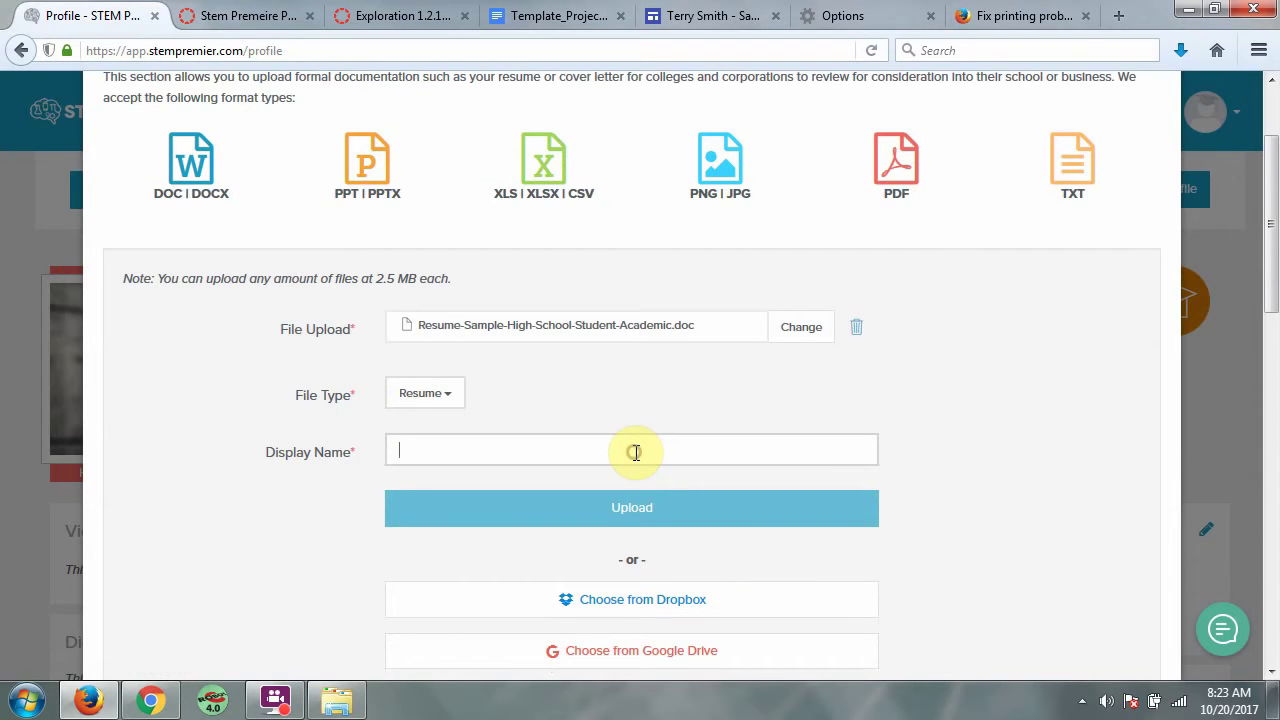
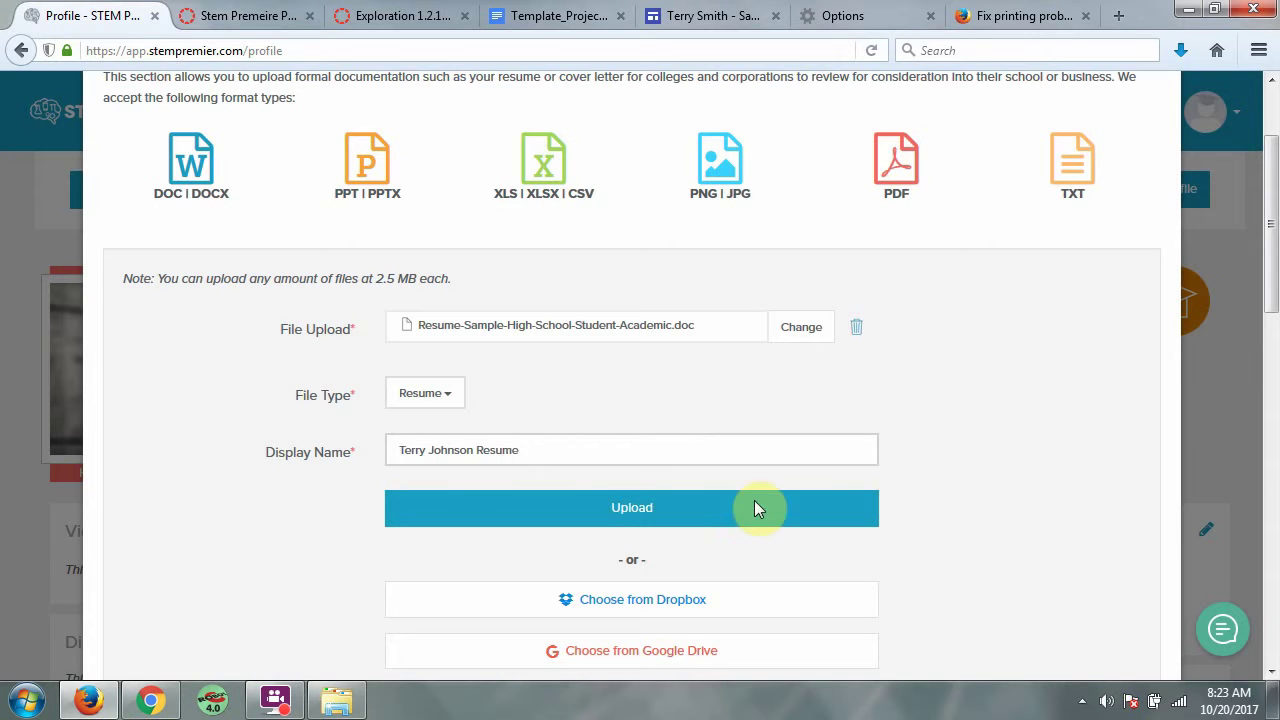
{"action": "left_click", "coordinate": [754, 508]}
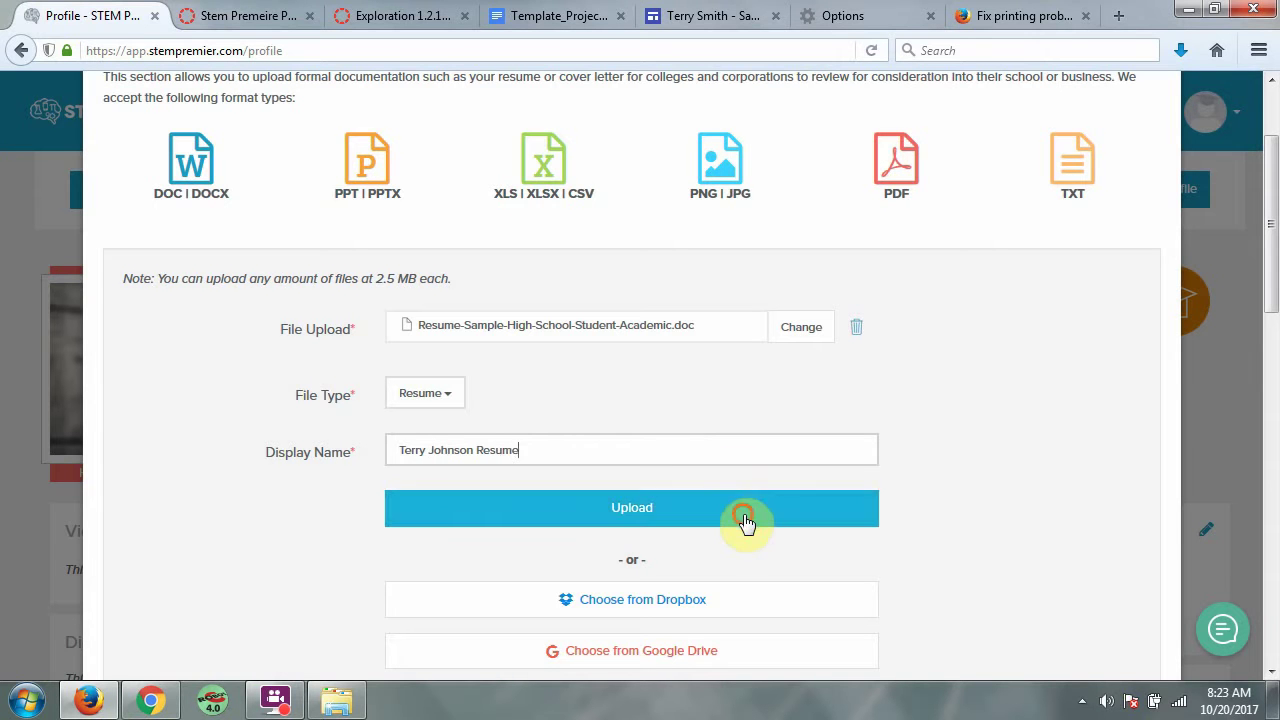
{"action": "scroll", "coordinate": [900, 452], "scroll_direction": "down", "scroll_amount": 1}
{"action": "scroll", "coordinate": [900, 452], "scroll_direction": "down", "scroll_amount": 6}
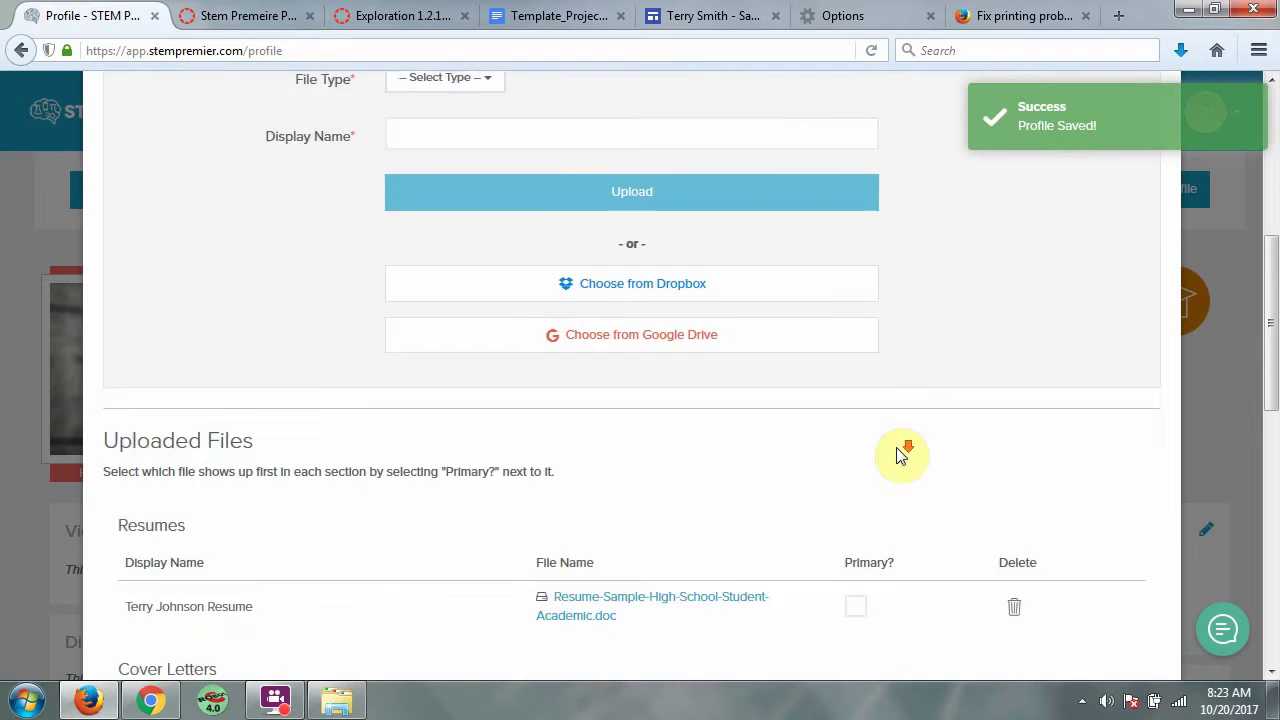
{"action": "scroll", "coordinate": [632, 549], "scroll_direction": "up", "scroll_amount": 4}
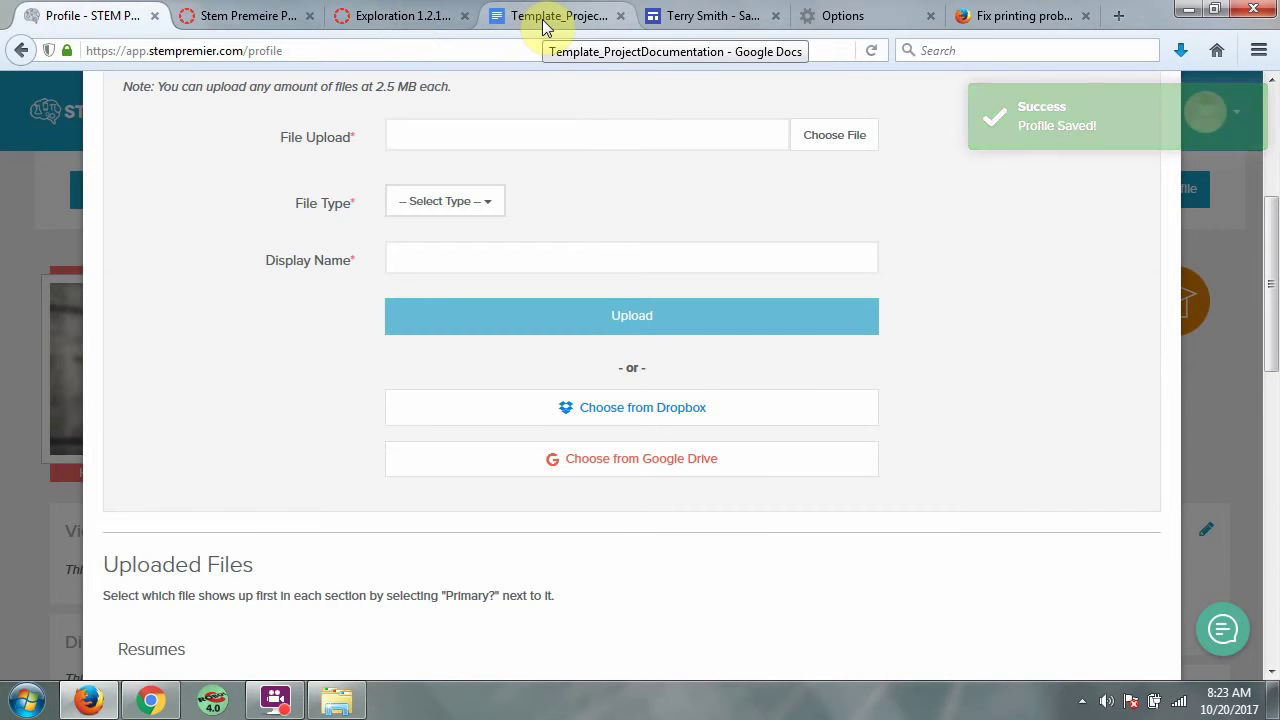
{"action": "scroll", "coordinate": [1003, 277], "scroll_direction": "up", "scroll_amount": 2}
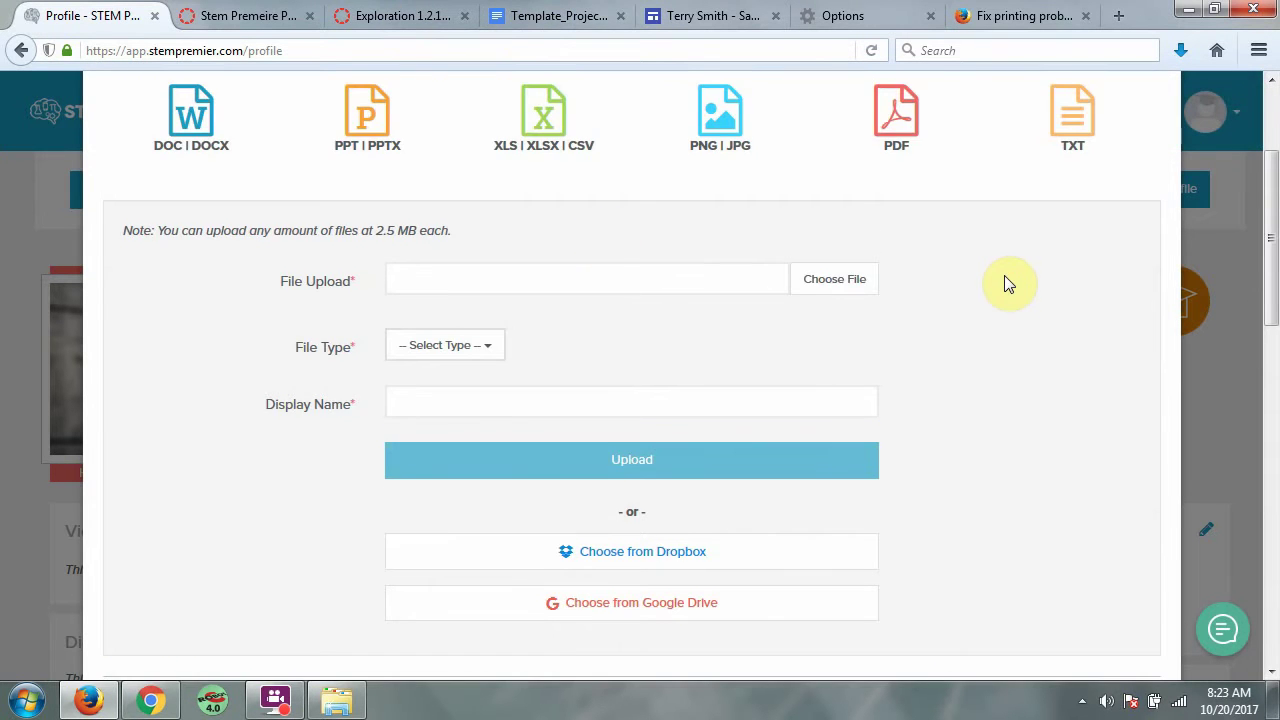
Download the Template_ProjectDocumentation Google Doc as a PDF Document (.pdf)
{"action": "left_click", "coordinate": [572, 15]}
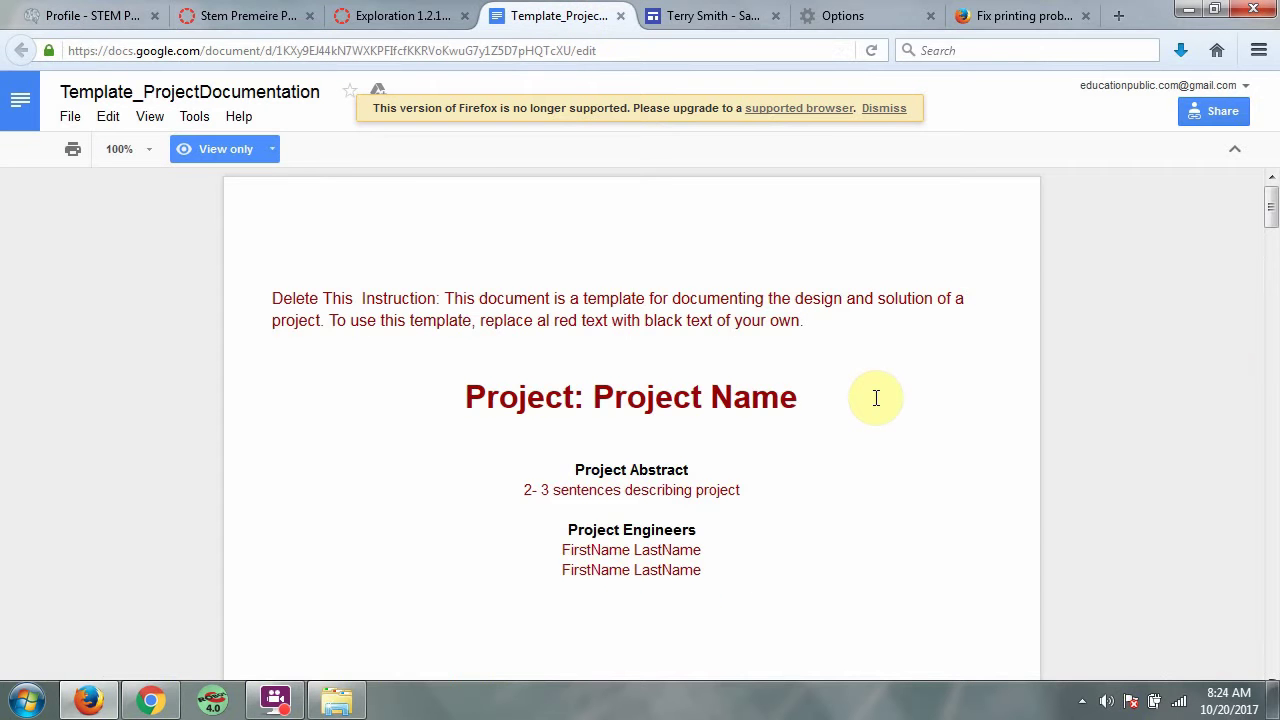
{"action": "scroll", "coordinate": [875, 398], "scroll_direction": "down", "scroll_amount": 4}
{"action": "left_click_drag", "start_coordinate": [1270, 232], "coordinate": [1271, 447]}
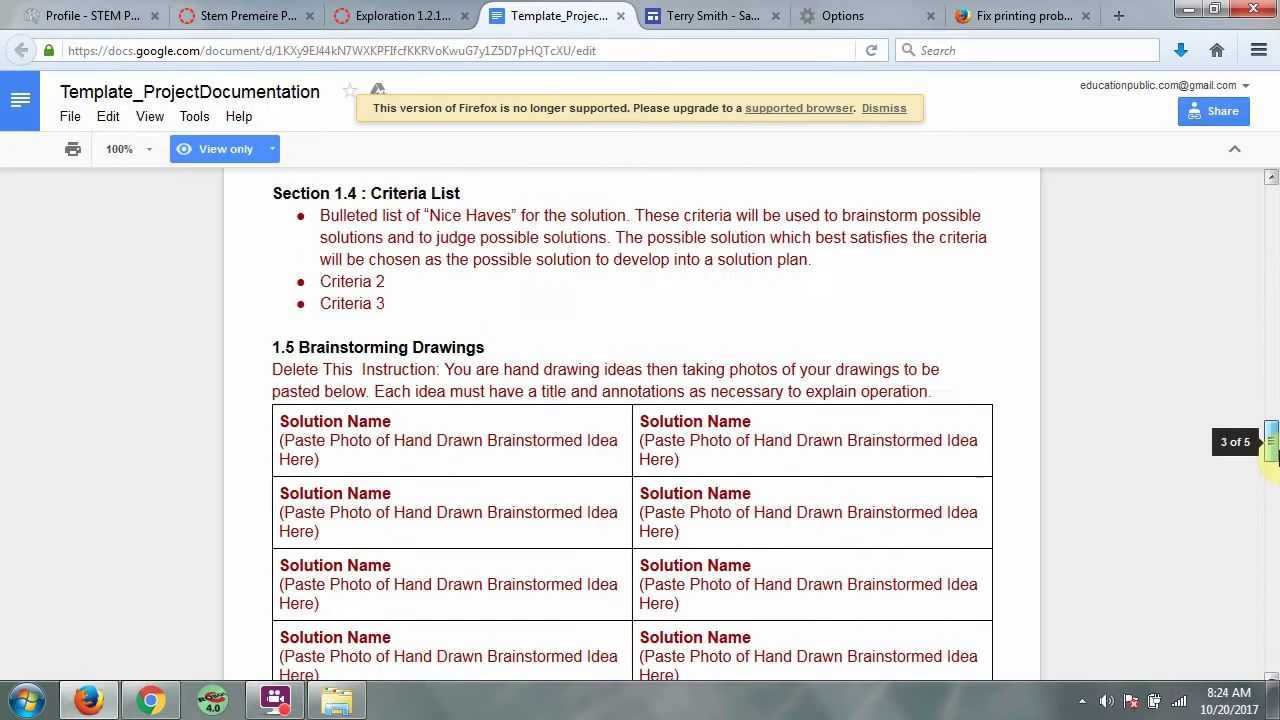
{"action": "left_click_drag", "start_coordinate": [1272, 505], "coordinate": [1273, 175]}
{"action": "left_click", "coordinate": [70, 116]}
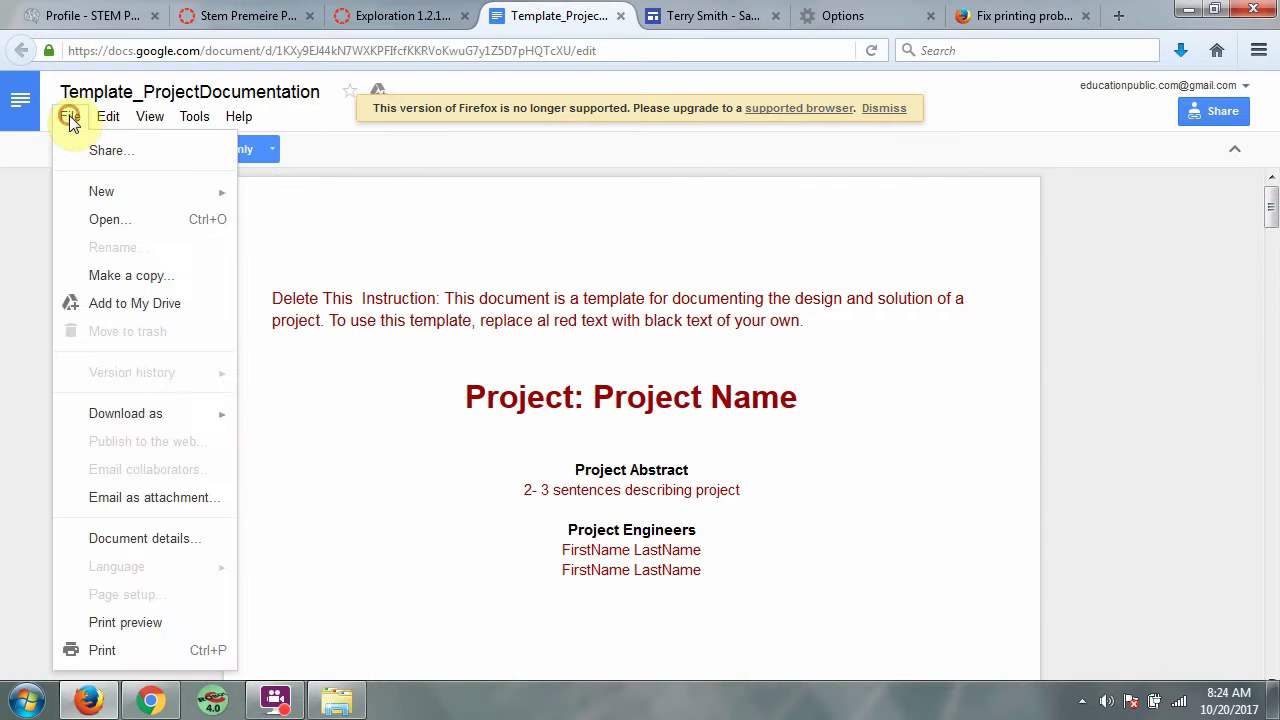
{"action": "mouse_move", "coordinate": [160, 415]}
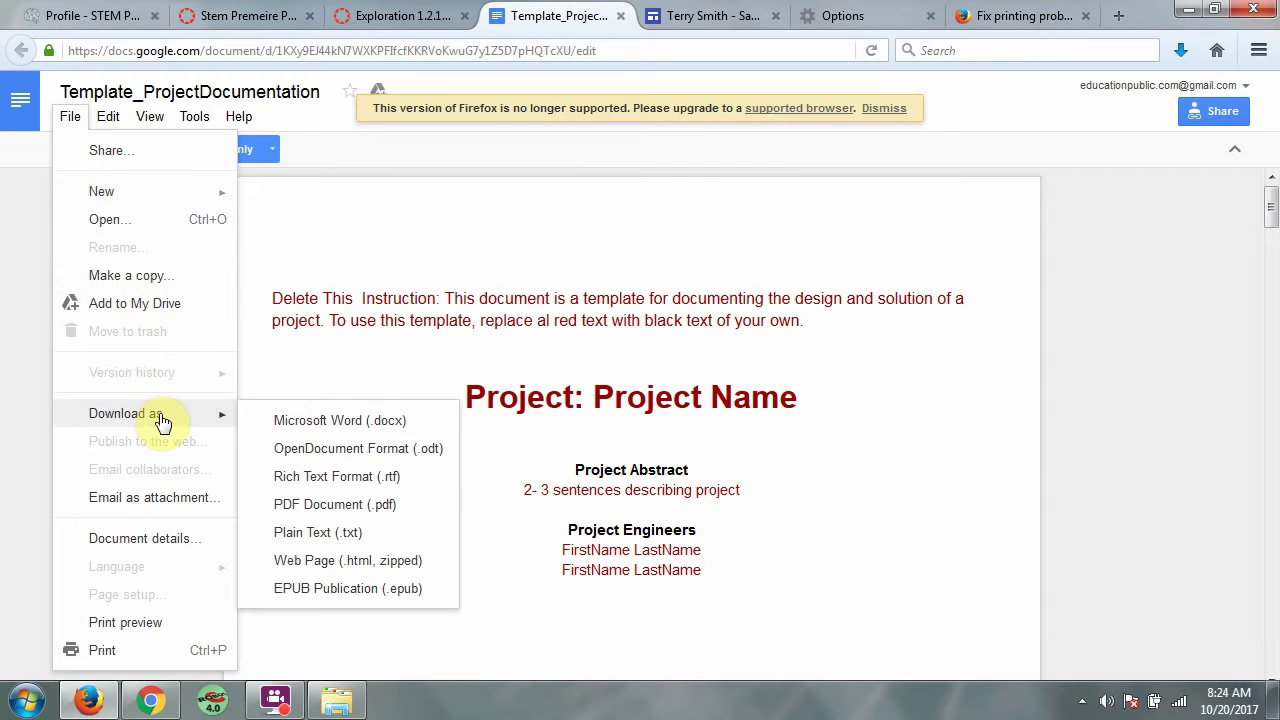
{"action": "left_click", "coordinate": [386, 506]}
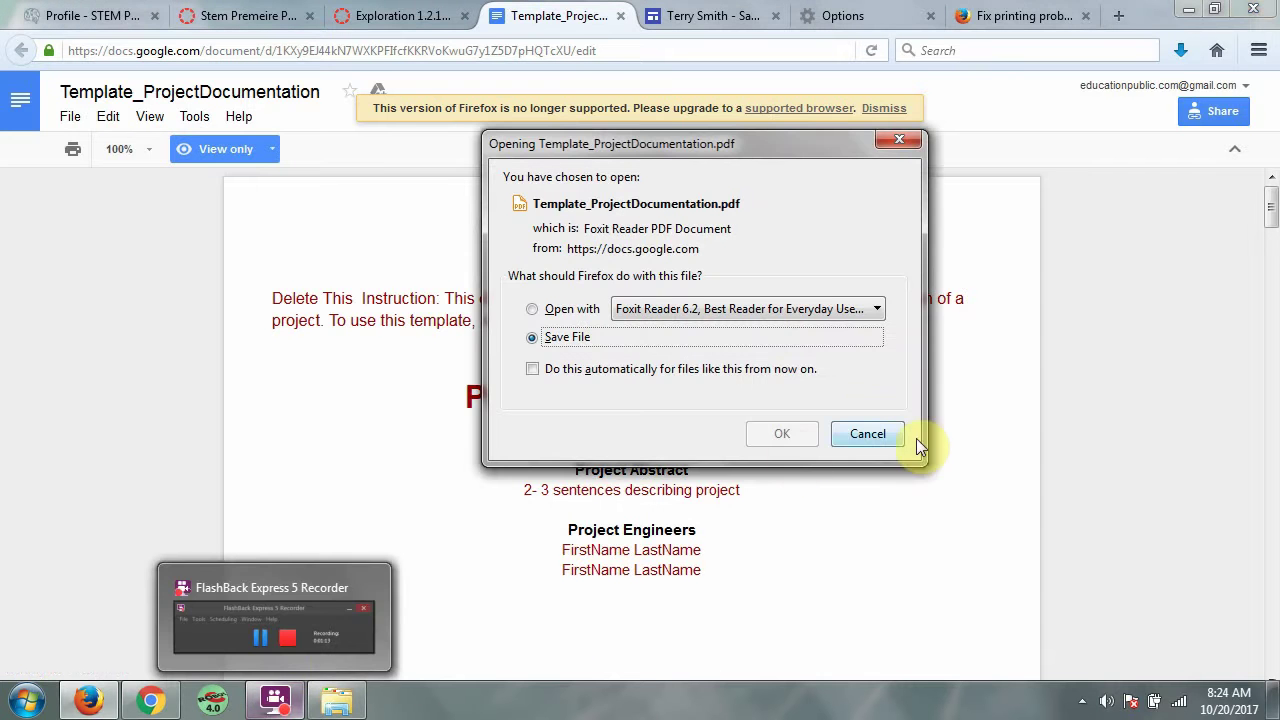
{"action": "left_click", "coordinate": [782, 434]}
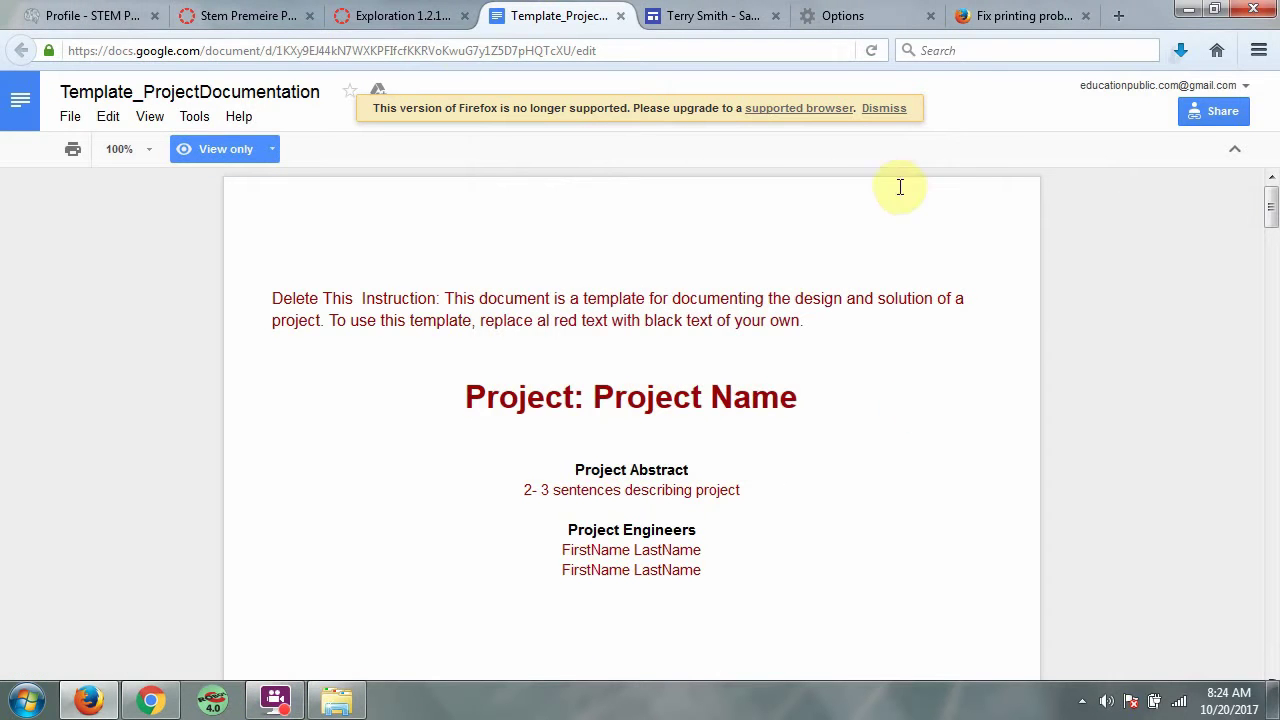
{"action": "left_click", "coordinate": [84, 14]}
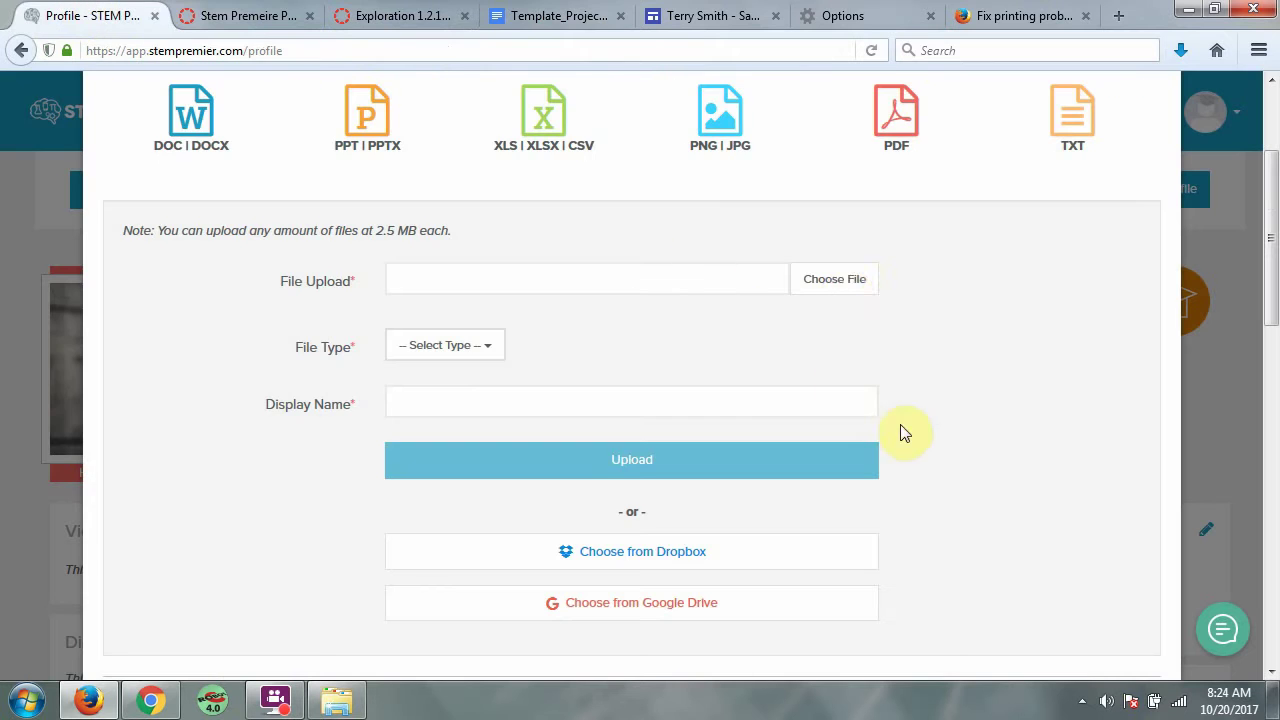
Attach Template_ProjectDocumentation.pdf and set its File Type to Project
{"action": "left_click", "coordinate": [843, 279]}
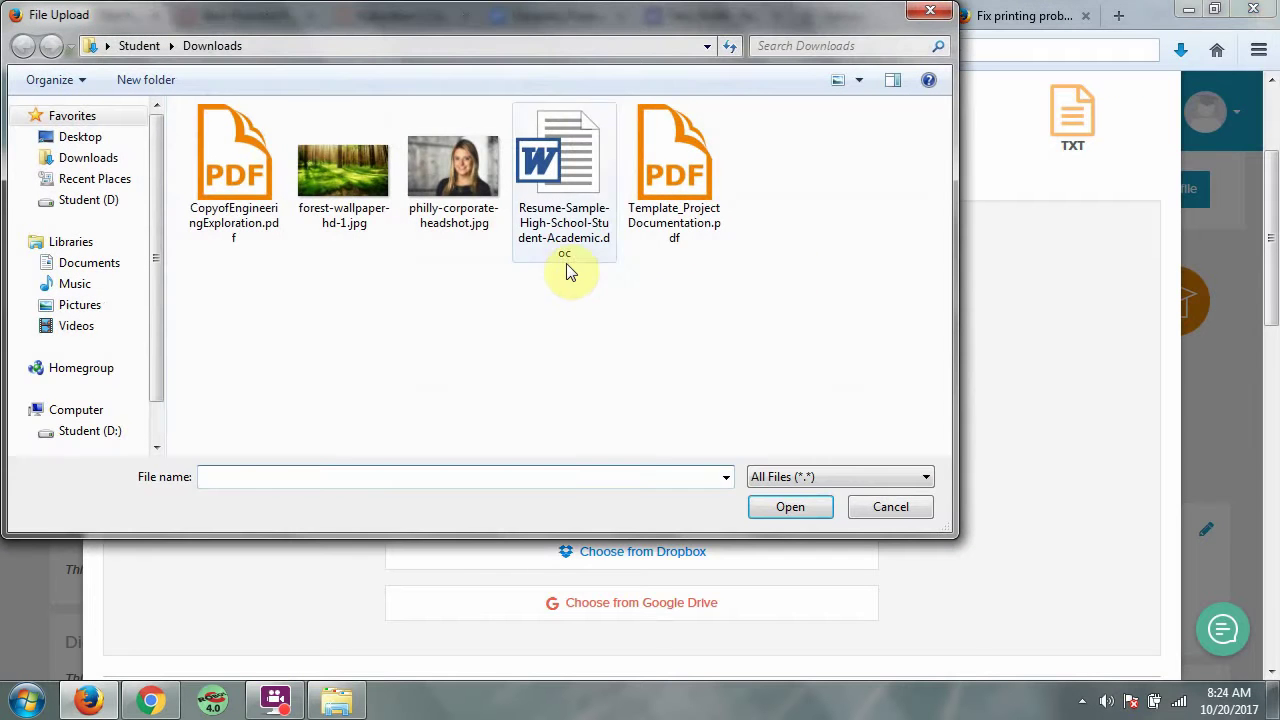
{"action": "left_click", "coordinate": [699, 185]}
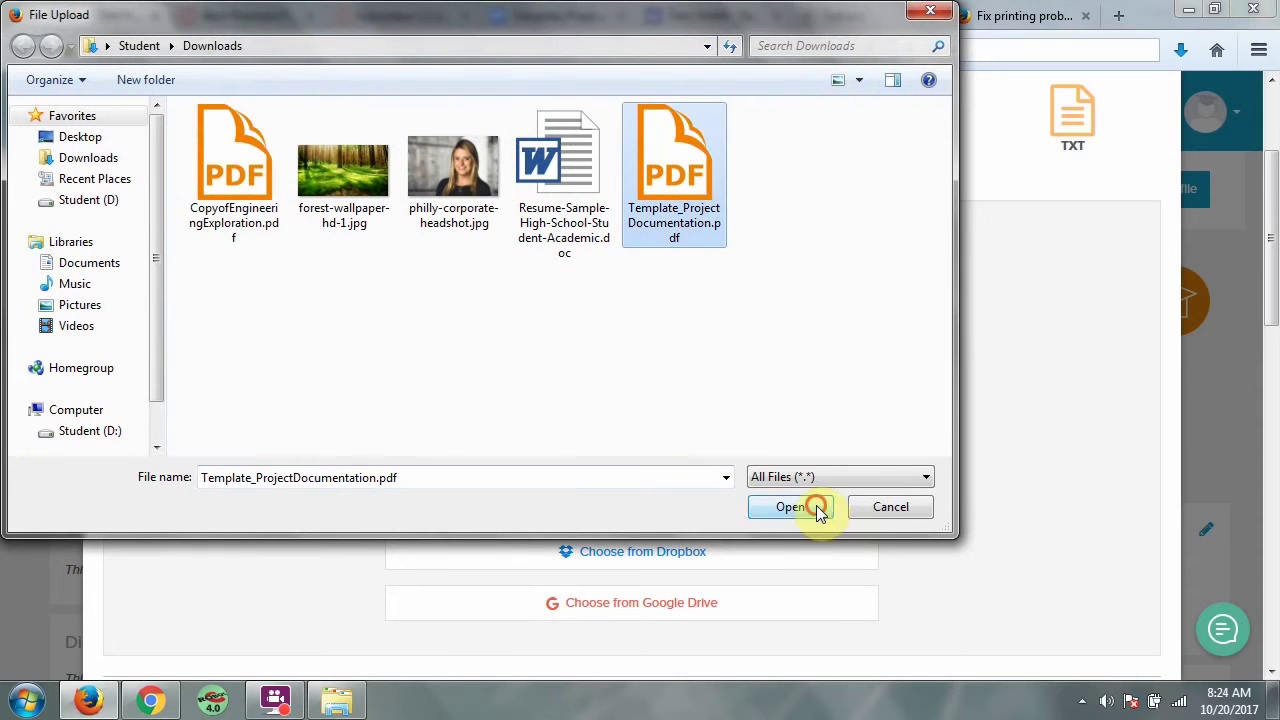
{"action": "left_click", "coordinate": [818, 508]}
{"action": "left_click", "coordinate": [490, 358]}
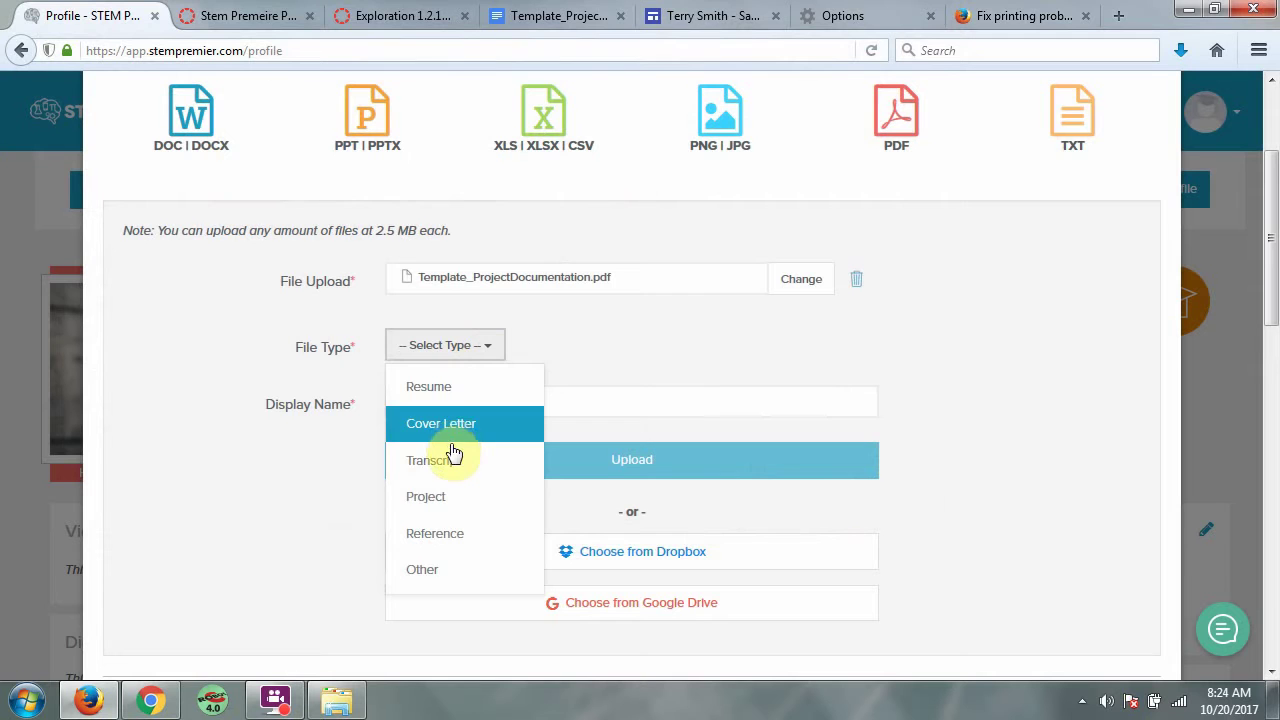
{"action": "left_click", "coordinate": [446, 492]}
Name it 'Wind Turbine Project', upload it, and review the uploaded files list
{"action": "left_click", "coordinate": [542, 400]}
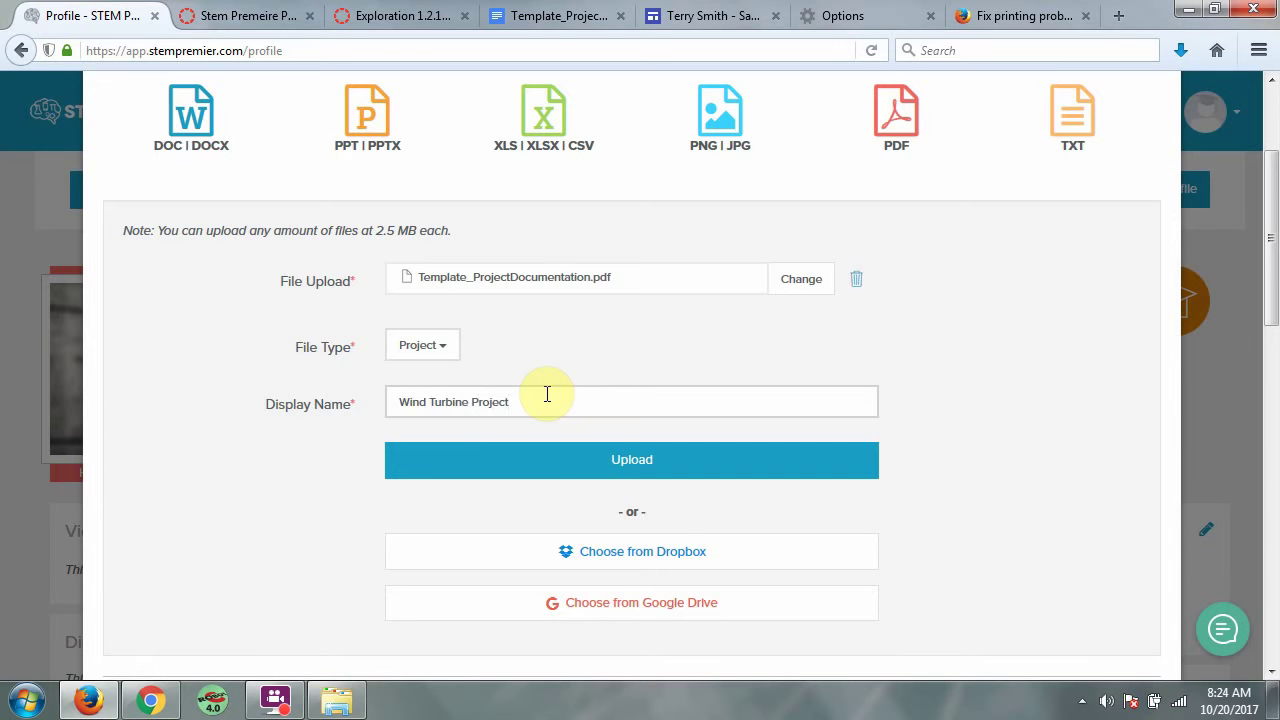
{"action": "left_click", "coordinate": [593, 455]}
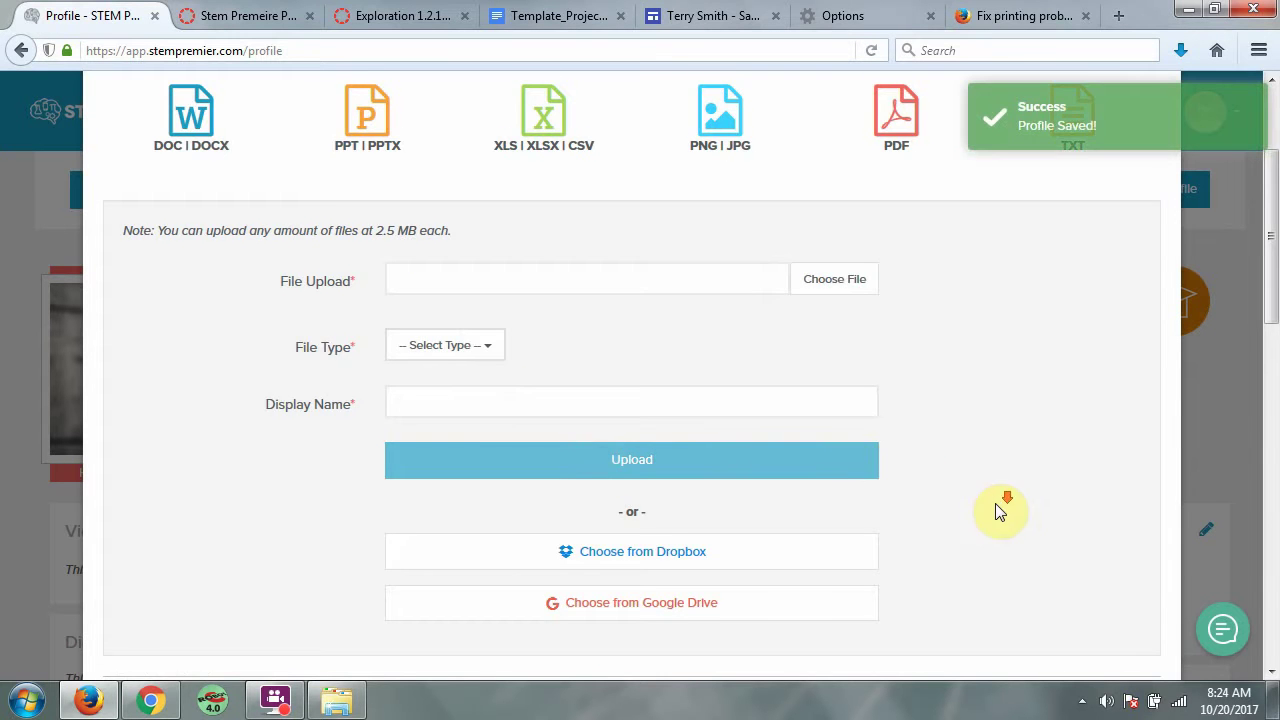
{"action": "scroll", "coordinate": [997, 508], "scroll_direction": "down", "scroll_amount": 6}
{"action": "scroll", "coordinate": [420, 548], "scroll_direction": "down", "scroll_amount": 1}
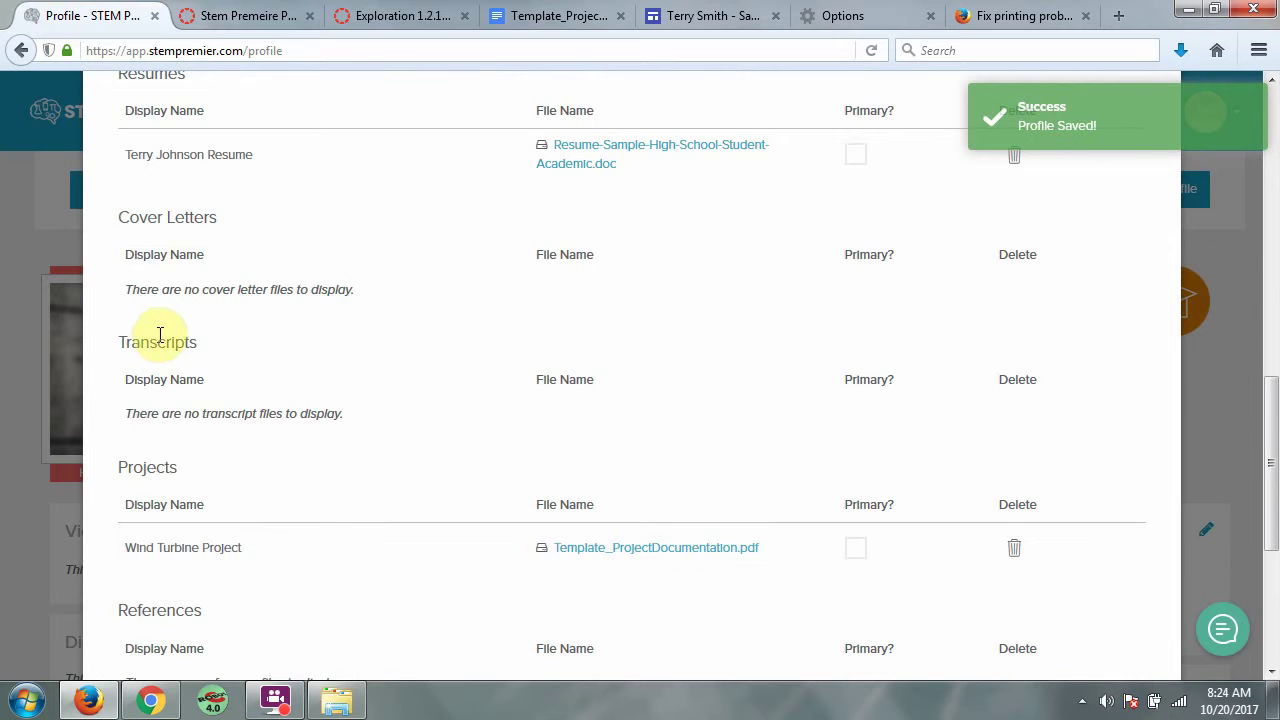
{"action": "left_click_drag", "start_coordinate": [240, 342], "coordinate": [74, 349]}
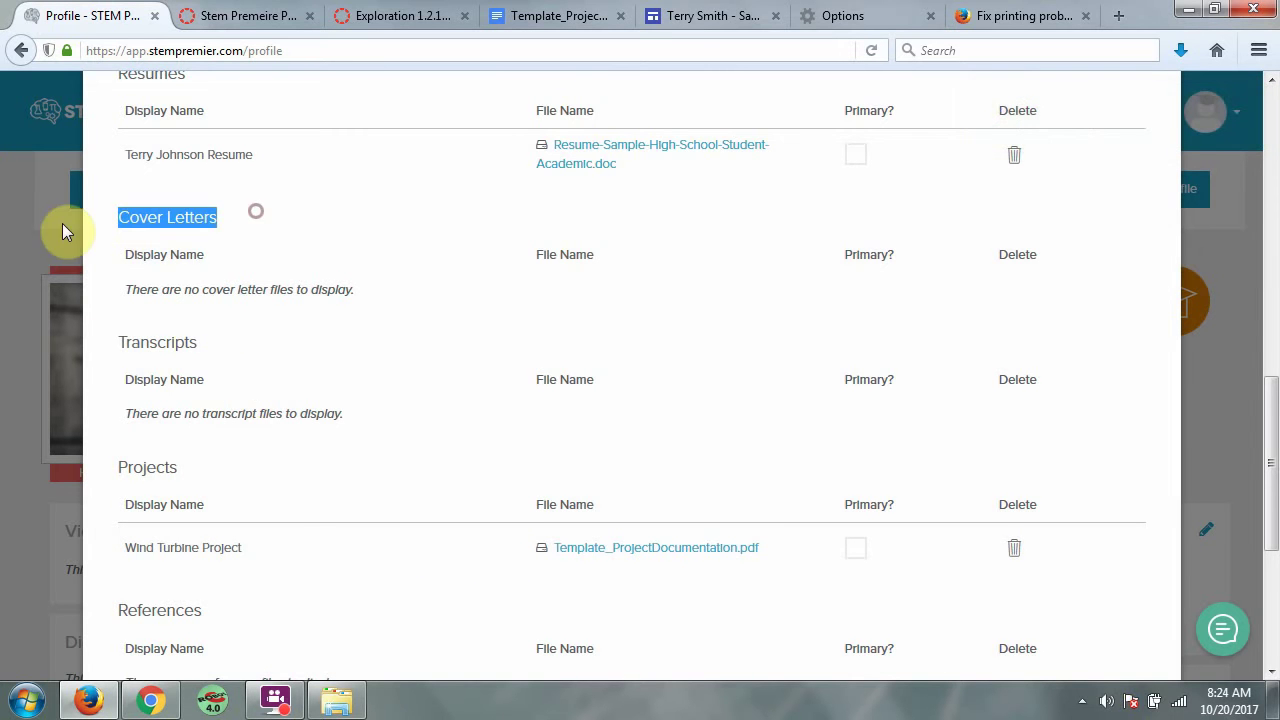
{"action": "scroll", "coordinate": [260, 495], "scroll_direction": "down", "scroll_amount": 3}
{"action": "left_click_drag", "start_coordinate": [220, 462], "coordinate": [36, 464]}
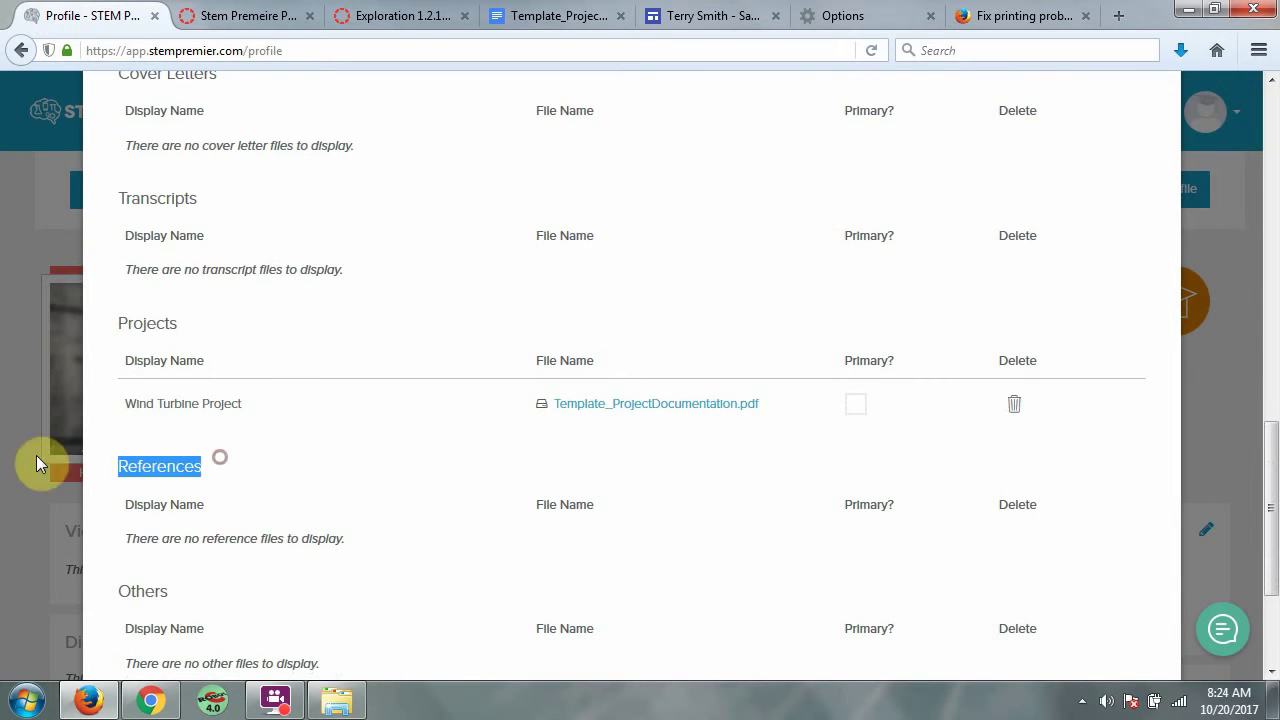
{"action": "scroll", "coordinate": [1014, 305], "scroll_direction": "up", "scroll_amount": 6}
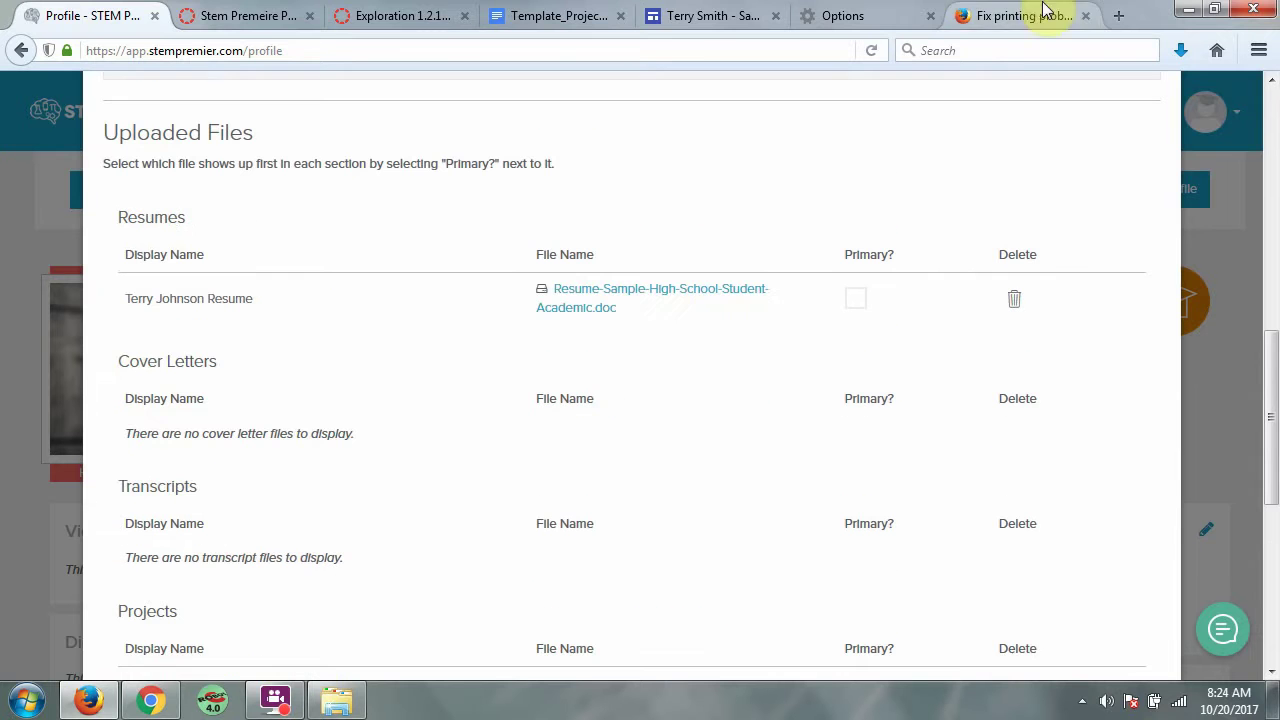
{"action": "left_click", "coordinate": [699, 18]}
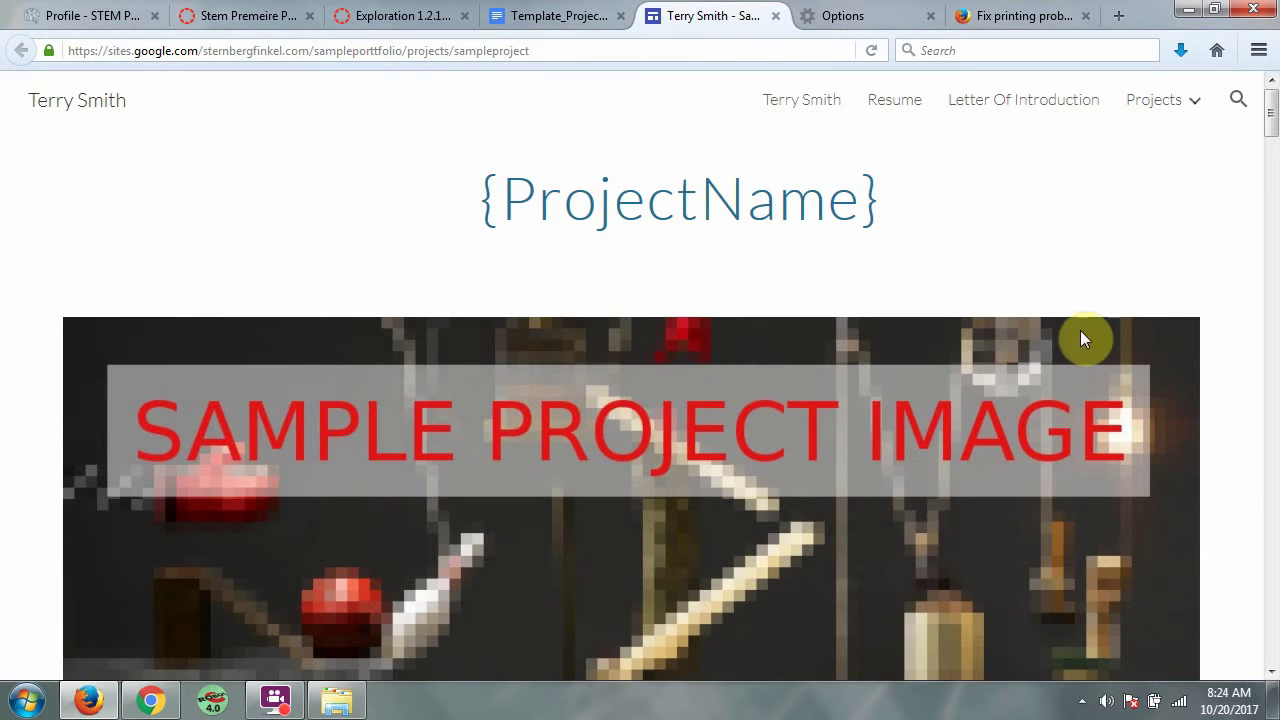
Scroll through the Google Sites sample project page and open Firefox's main menu
{"action": "mouse_move", "coordinate": [1274, 114]}
{"action": "left_mouse_down"}
{"action": "mouse_move", "coordinate": [1275, 130]}
{"action": "mouse_move", "coordinate": [1278, 108]}
{"action": "left_mouse_up"}
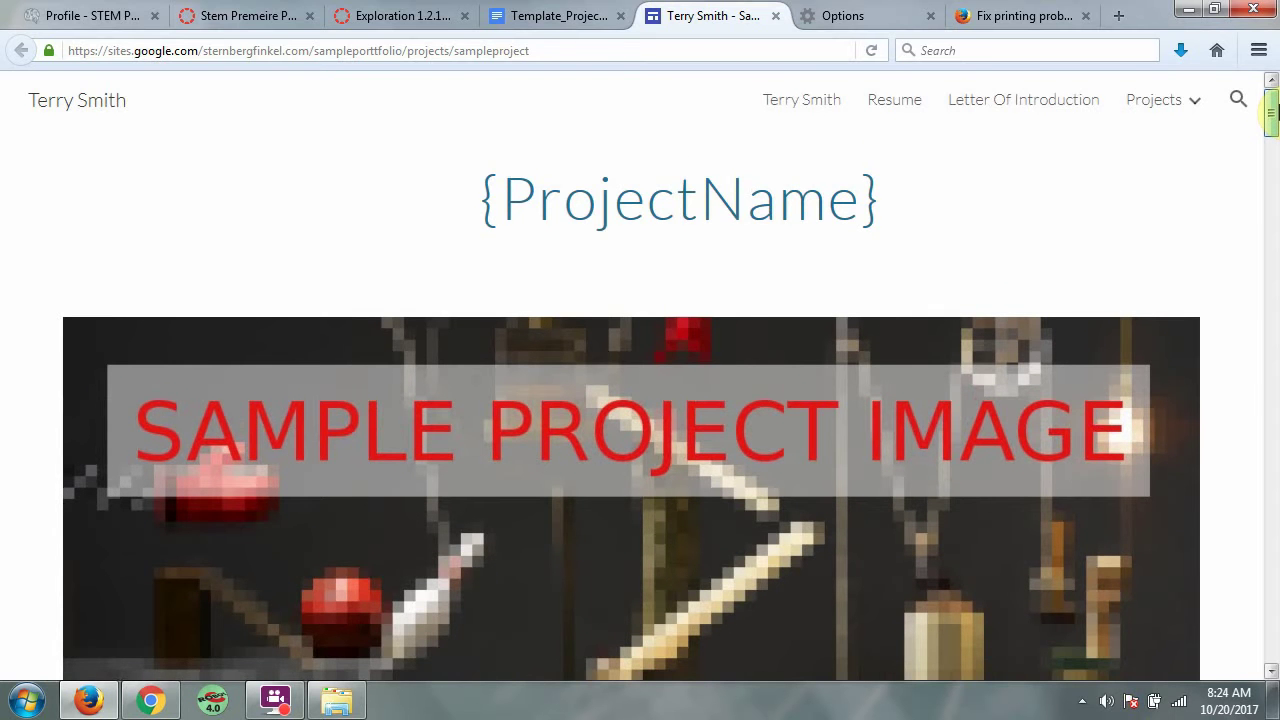
{"action": "left_click_drag", "start_coordinate": [1276, 112], "coordinate": [1273, 85]}
{"action": "right_click", "coordinate": [1222, 86]}
{"action": "left_click", "coordinate": [1100, 300]}
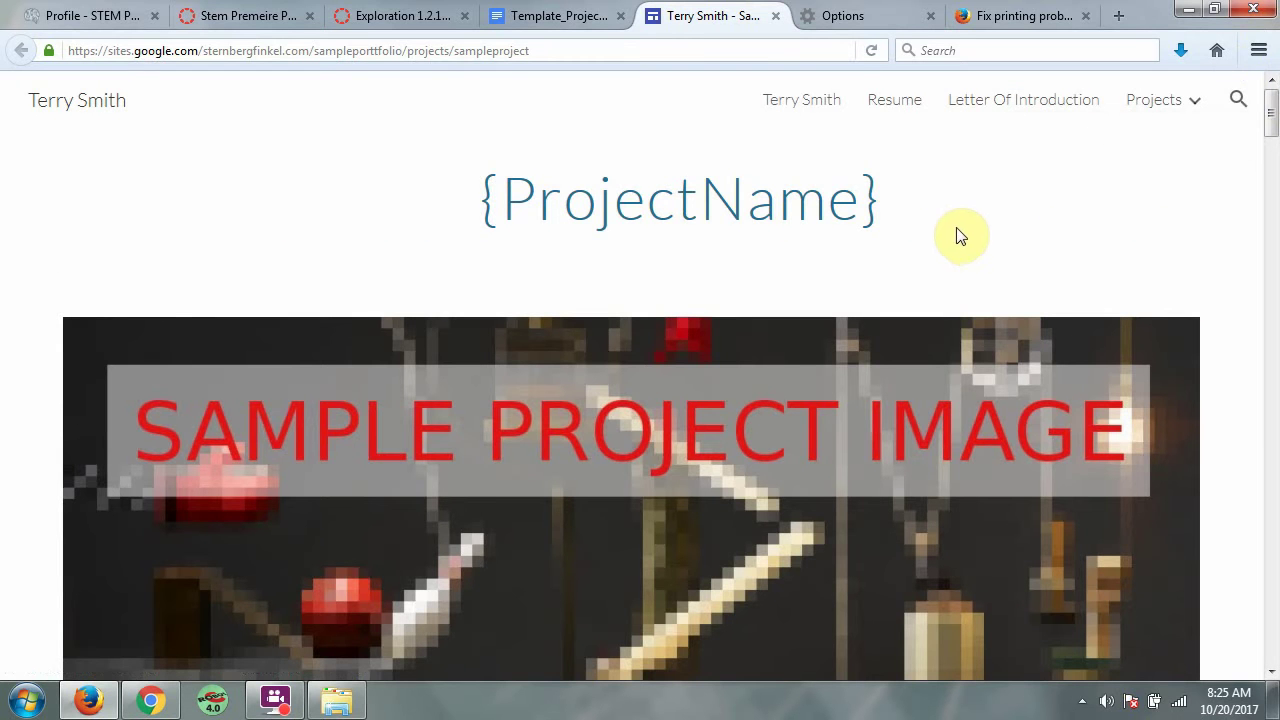
{"action": "left_click", "coordinate": [1259, 51]}
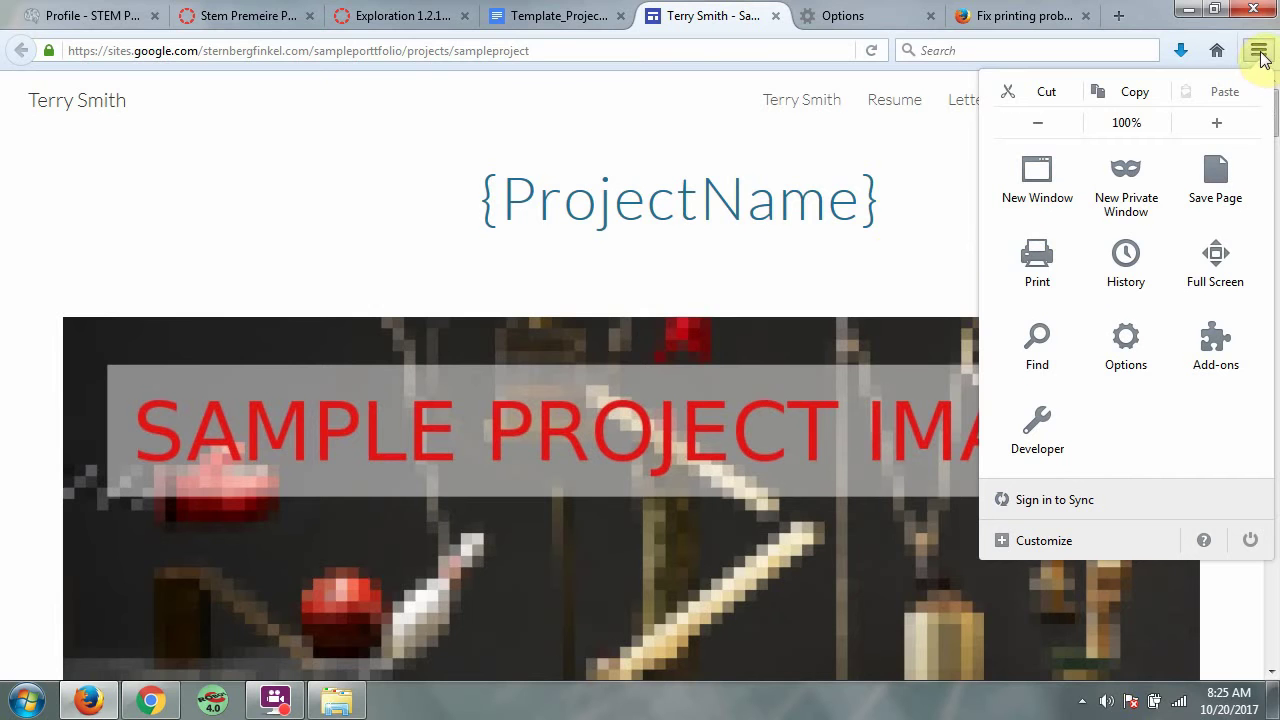
Preview the project page as two portrait pages at Shrink To Fit, keeping Page Setup defaults
{"action": "left_click", "coordinate": [1044, 259]}
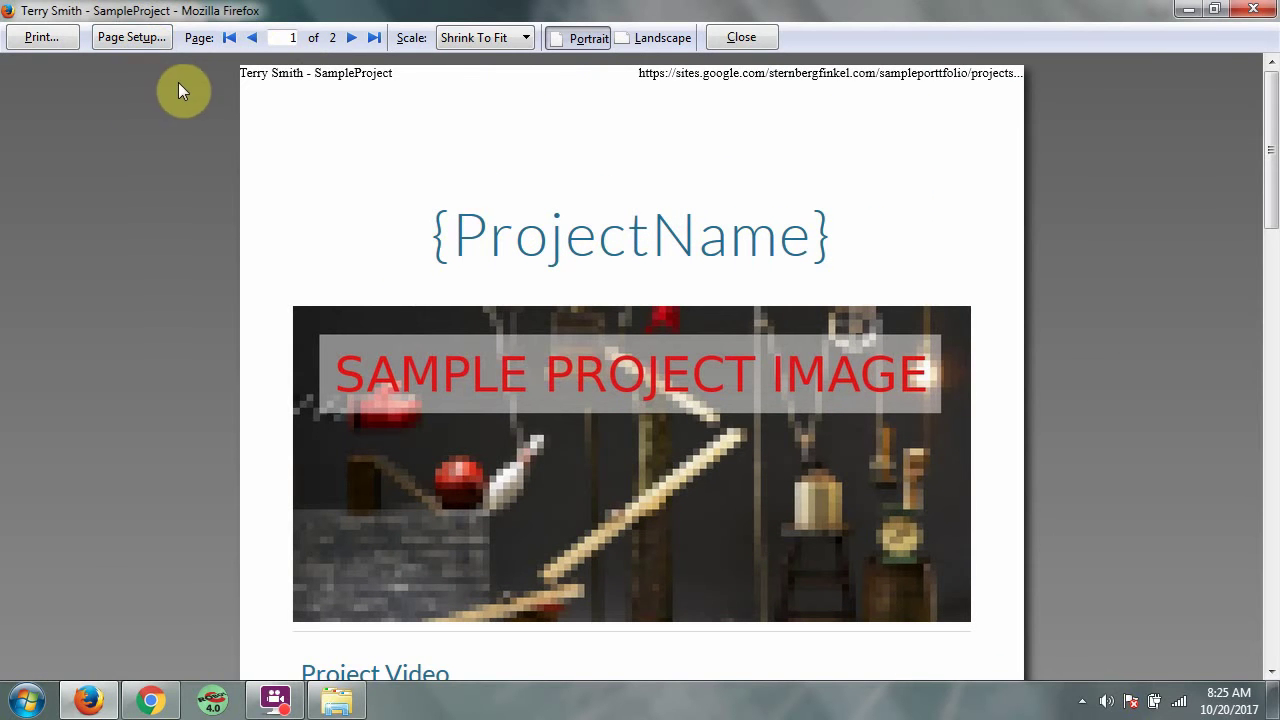
{"action": "left_click", "coordinate": [139, 38]}
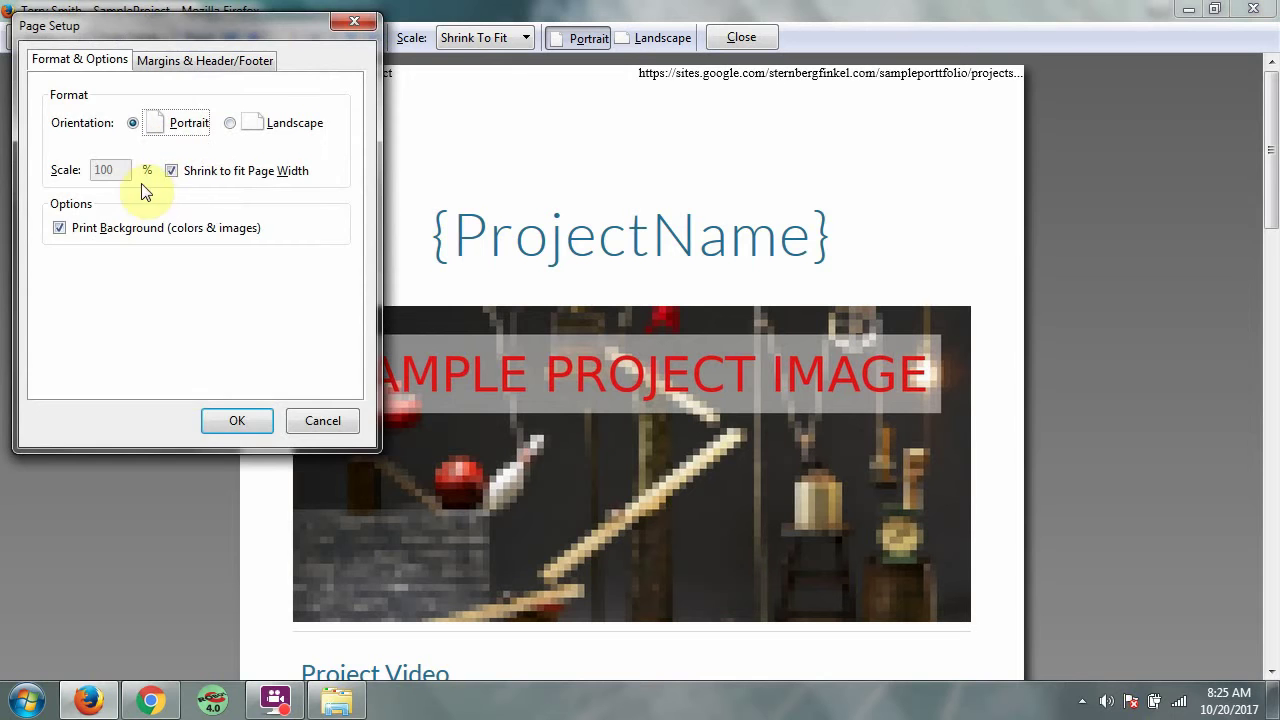
{"action": "left_click", "coordinate": [237, 421]}
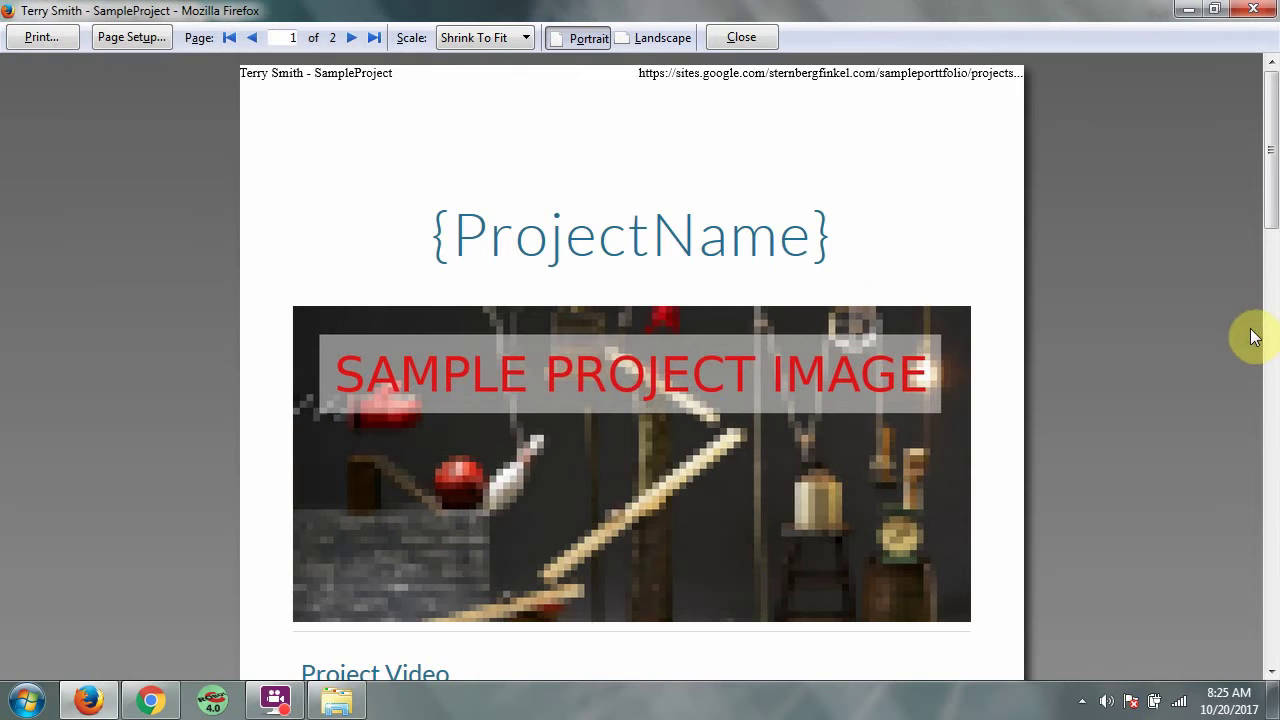
{"action": "left_click_drag", "start_coordinate": [1268, 100], "coordinate": [1274, 574]}
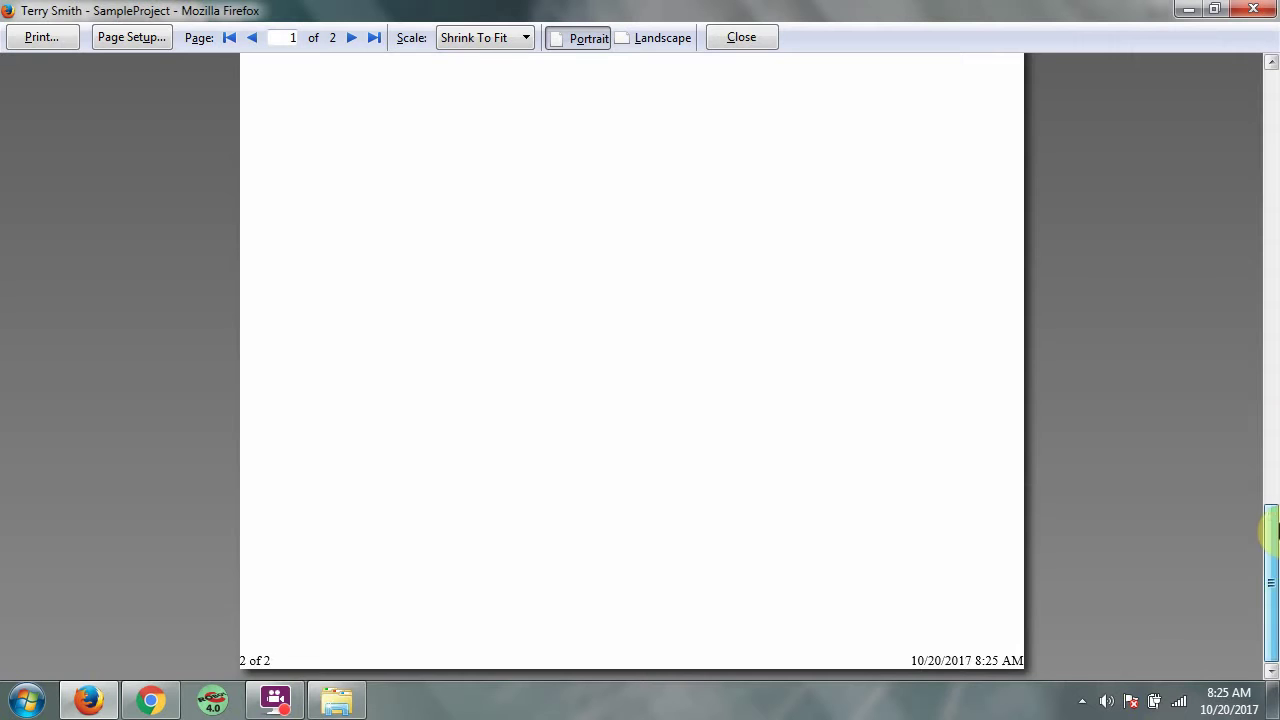
{"action": "left_click_drag", "start_coordinate": [1274, 530], "coordinate": [1272, 140]}
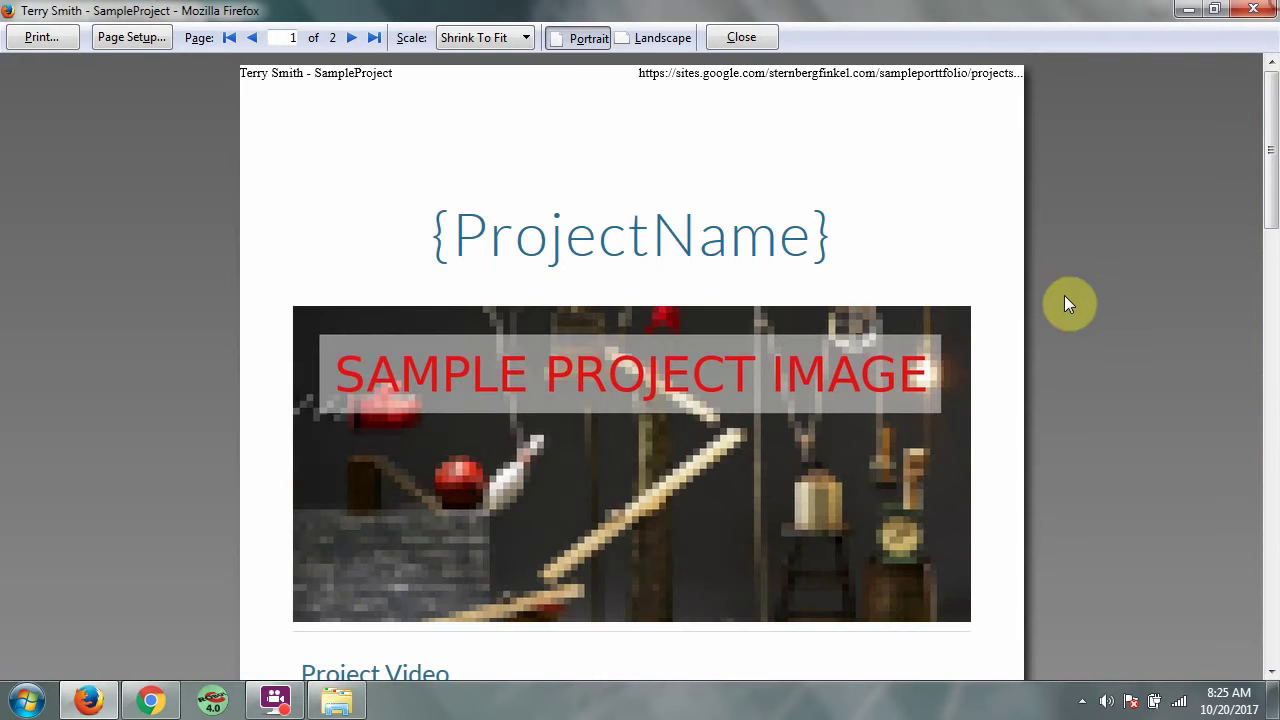
{"action": "left_click", "coordinate": [350, 38]}
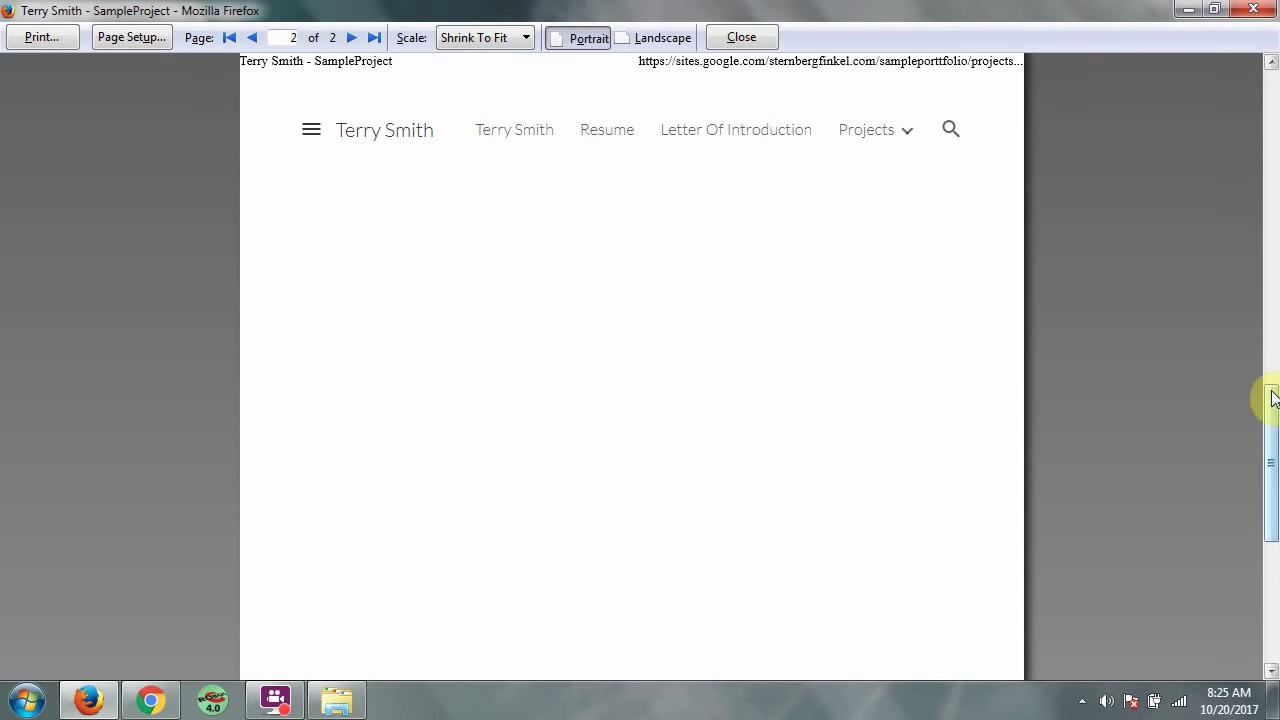
{"action": "left_click_drag", "start_coordinate": [1274, 365], "coordinate": [1237, 63]}
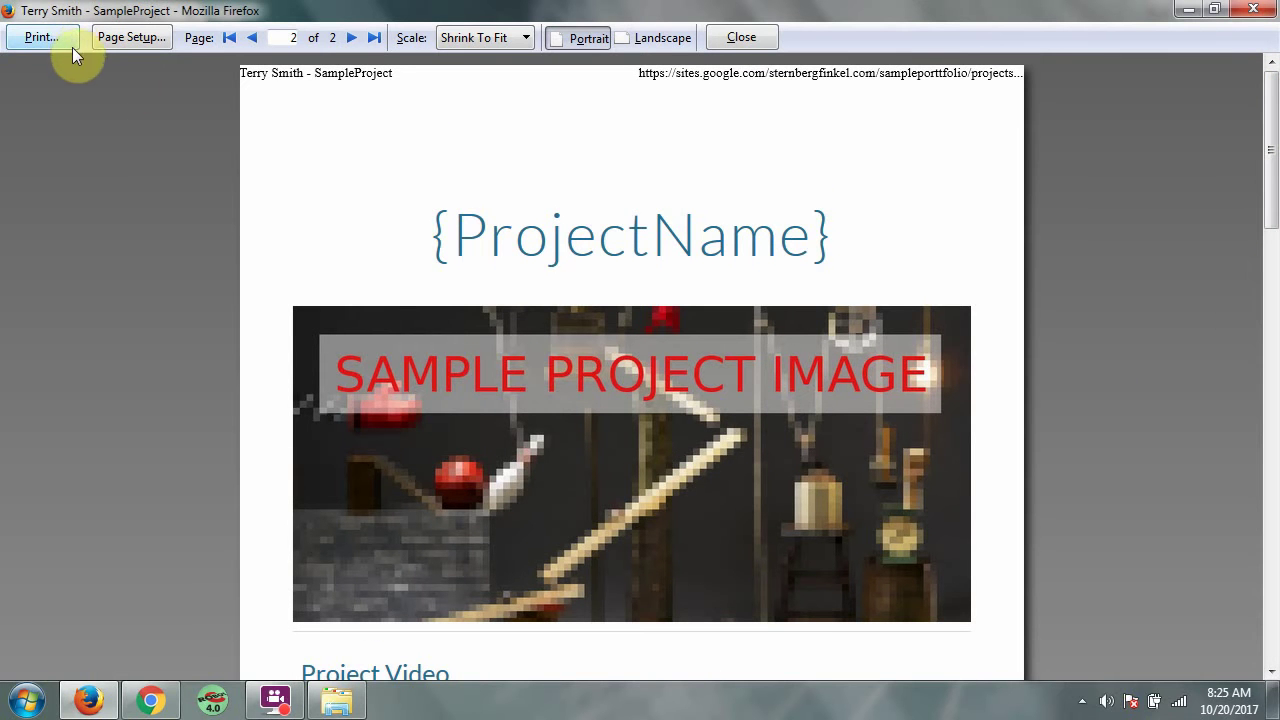
Print the project page to Foxit Reader PDF Printer, cancelling the save dialog
{"action": "left_click", "coordinate": [30, 40]}
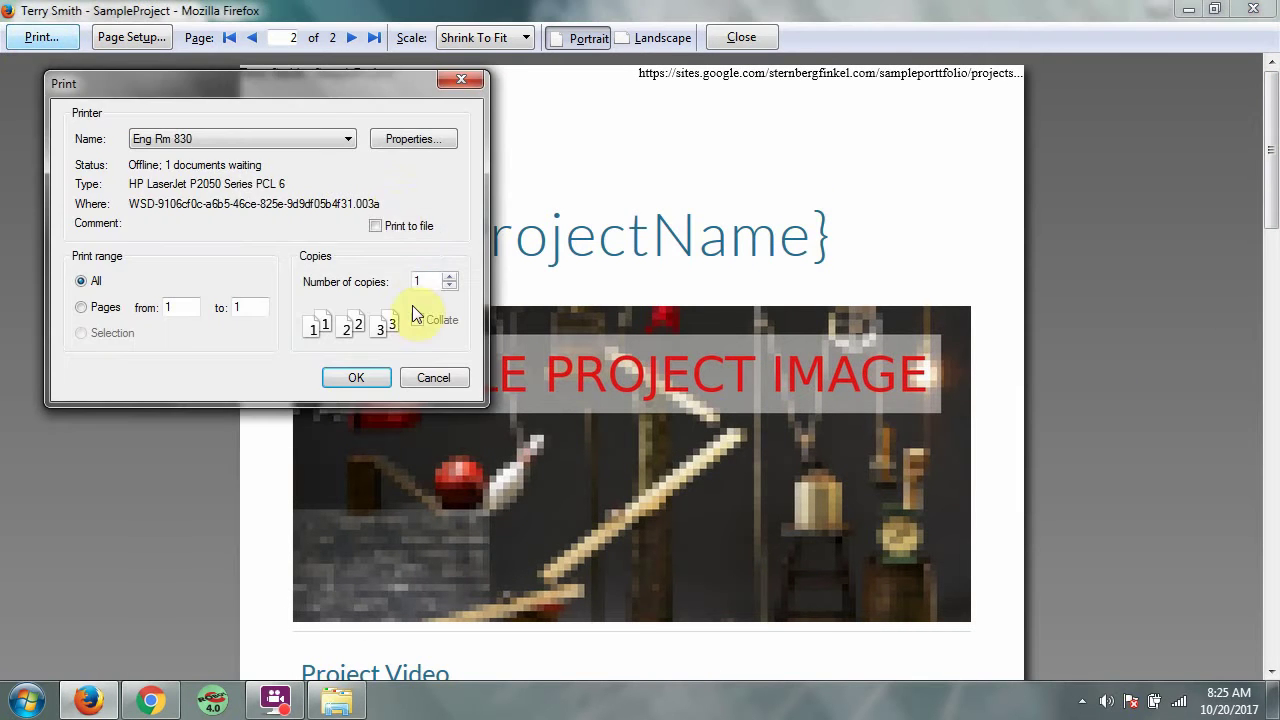
{"action": "left_click", "coordinate": [314, 141]}
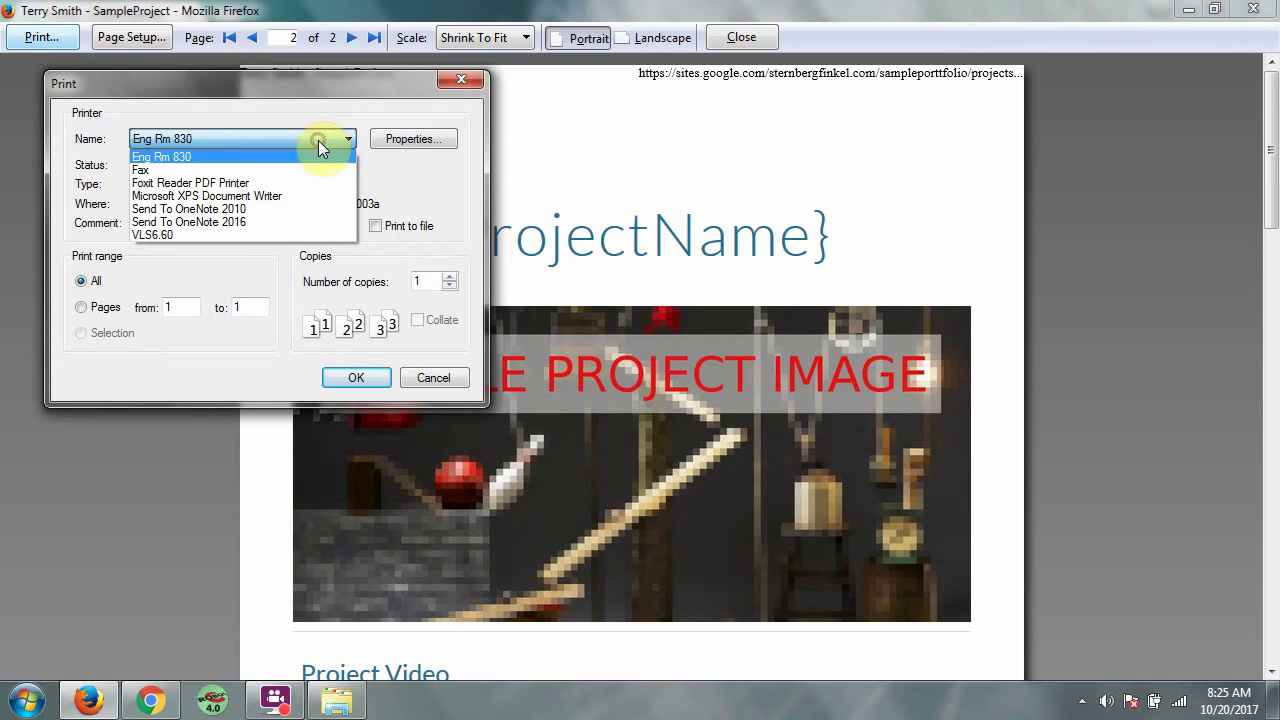
{"action": "left_click", "coordinate": [220, 183]}
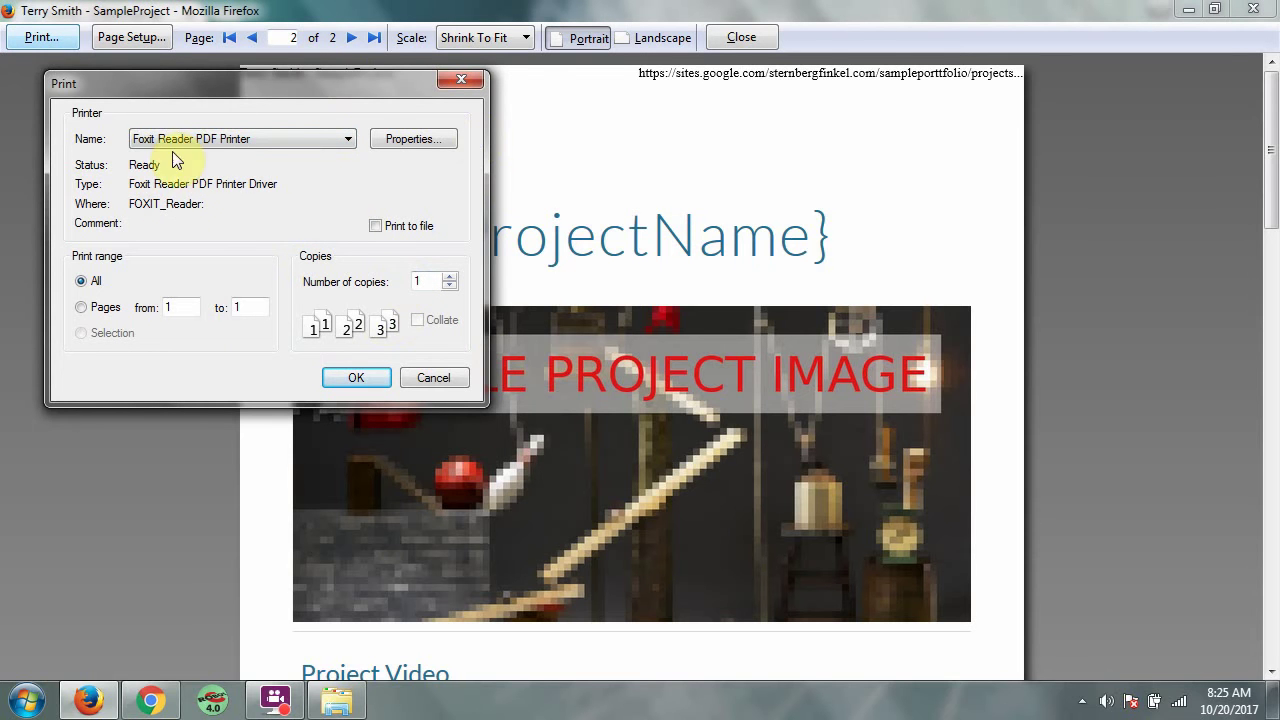
{"action": "left_click", "coordinate": [340, 378]}
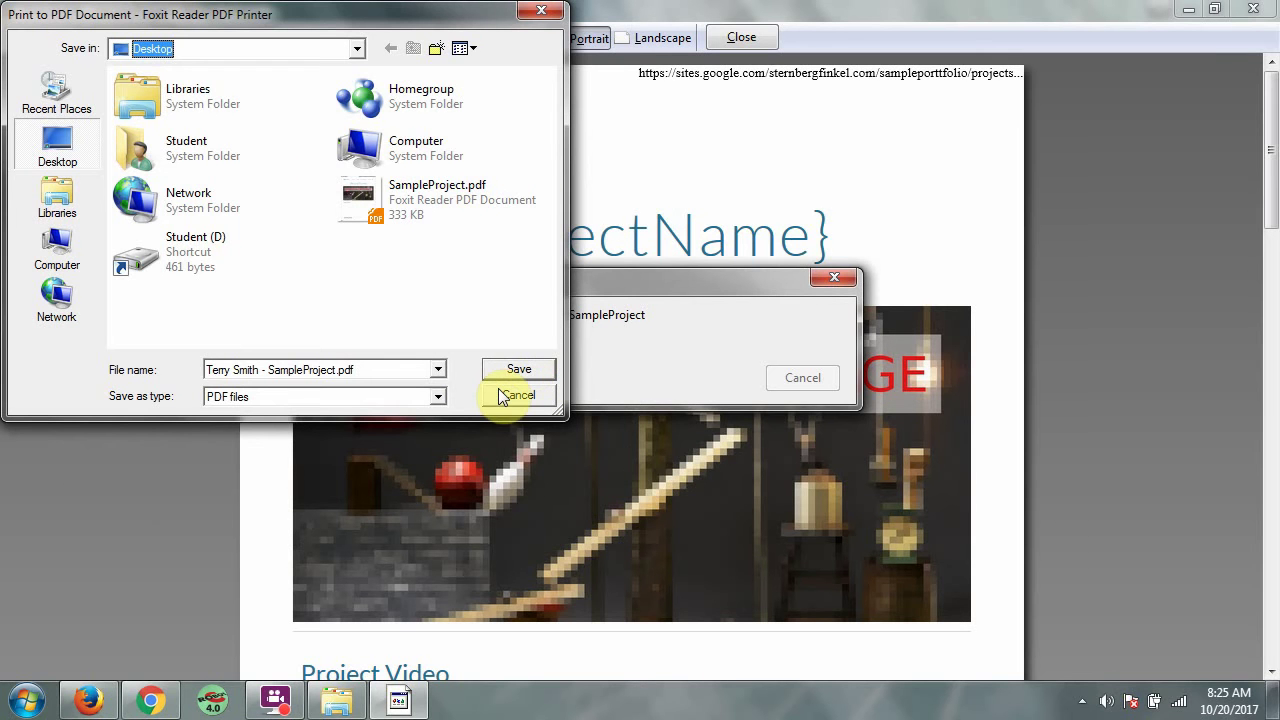
{"action": "left_click", "coordinate": [503, 395]}
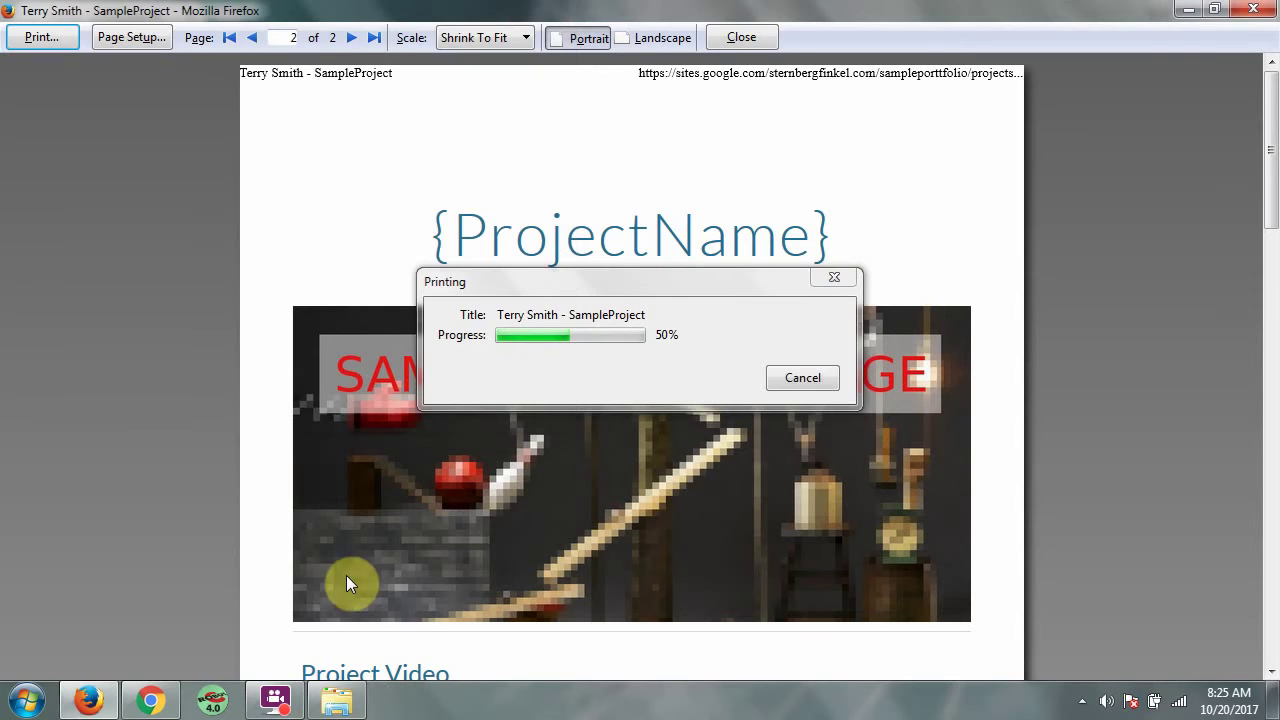
Close the print preview and return to the Profile - STEM Premier tab
{"action": "left_click", "coordinate": [90, 700]}
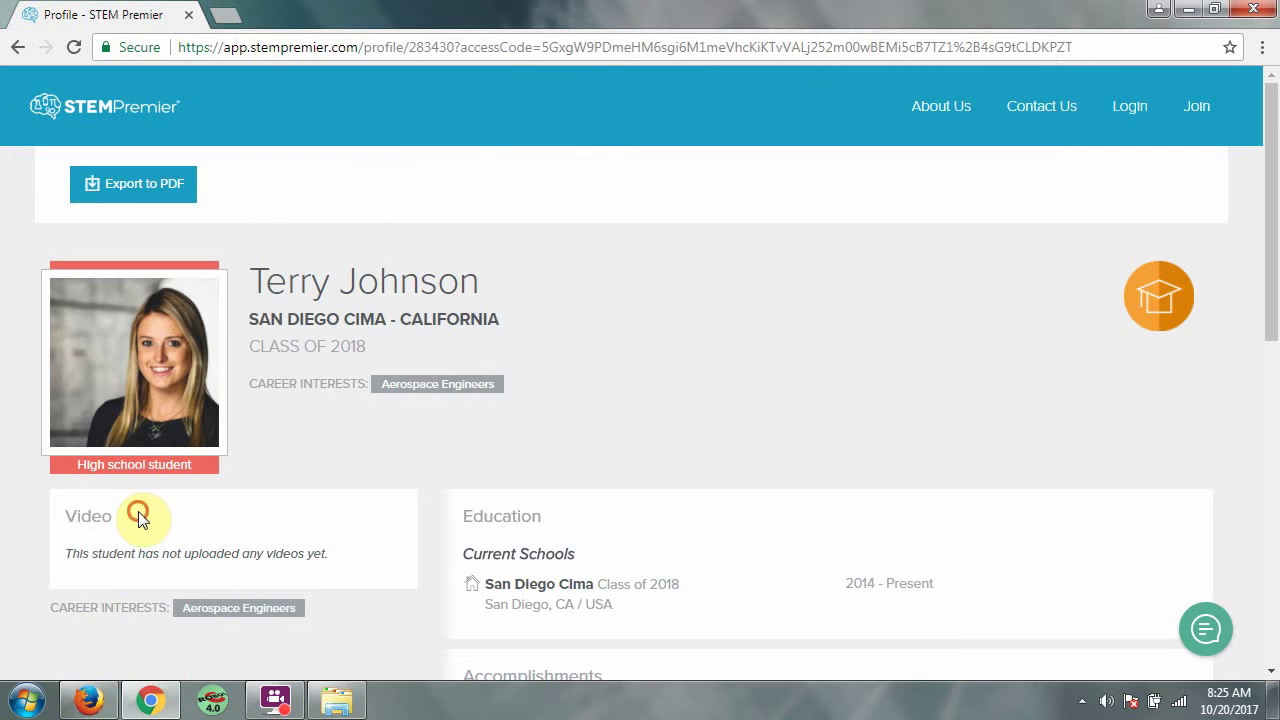
{"action": "left_click", "coordinate": [128, 510]}
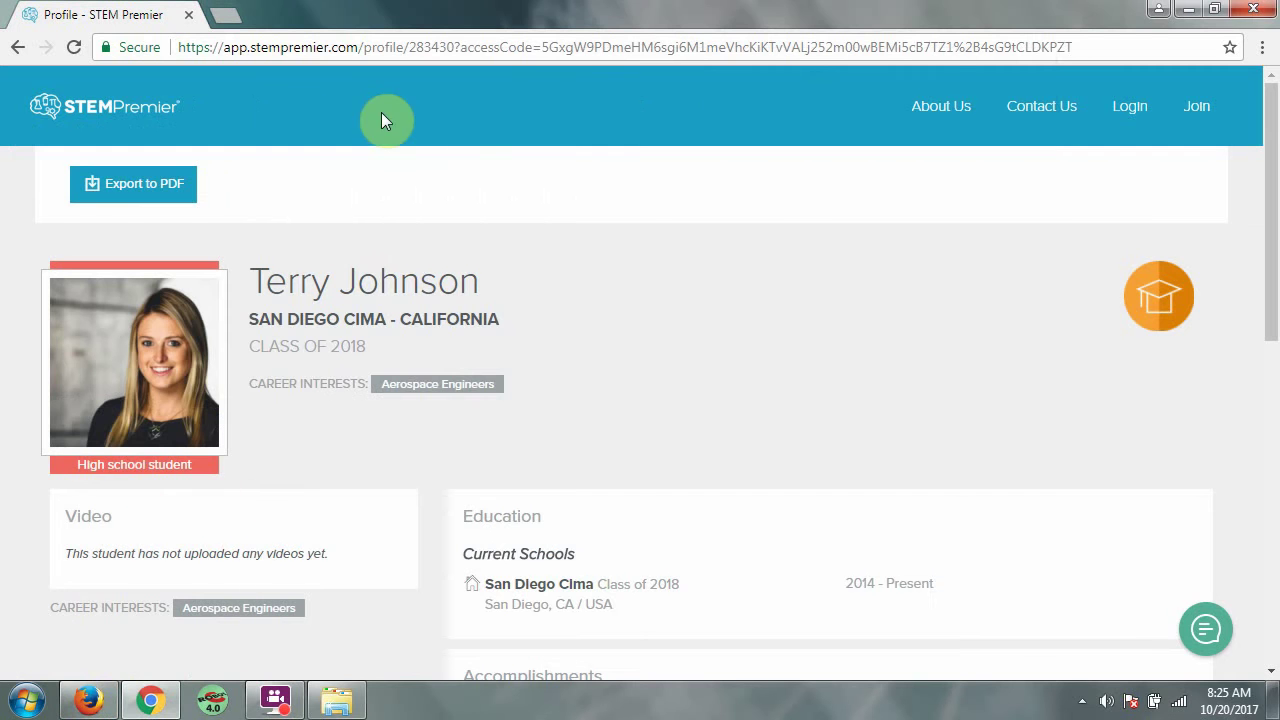
{"action": "left_click", "coordinate": [88, 700]}
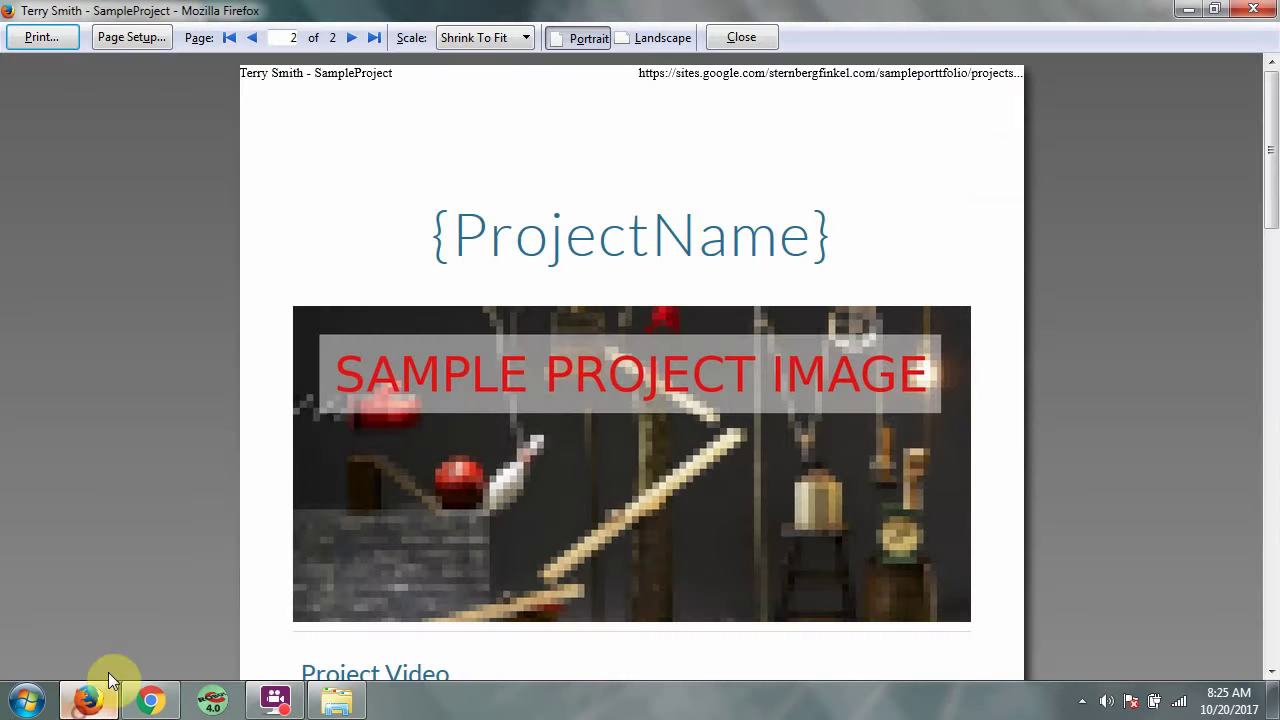
{"action": "left_click", "coordinate": [1262, 10]}
{"action": "left_click", "coordinate": [100, 14]}
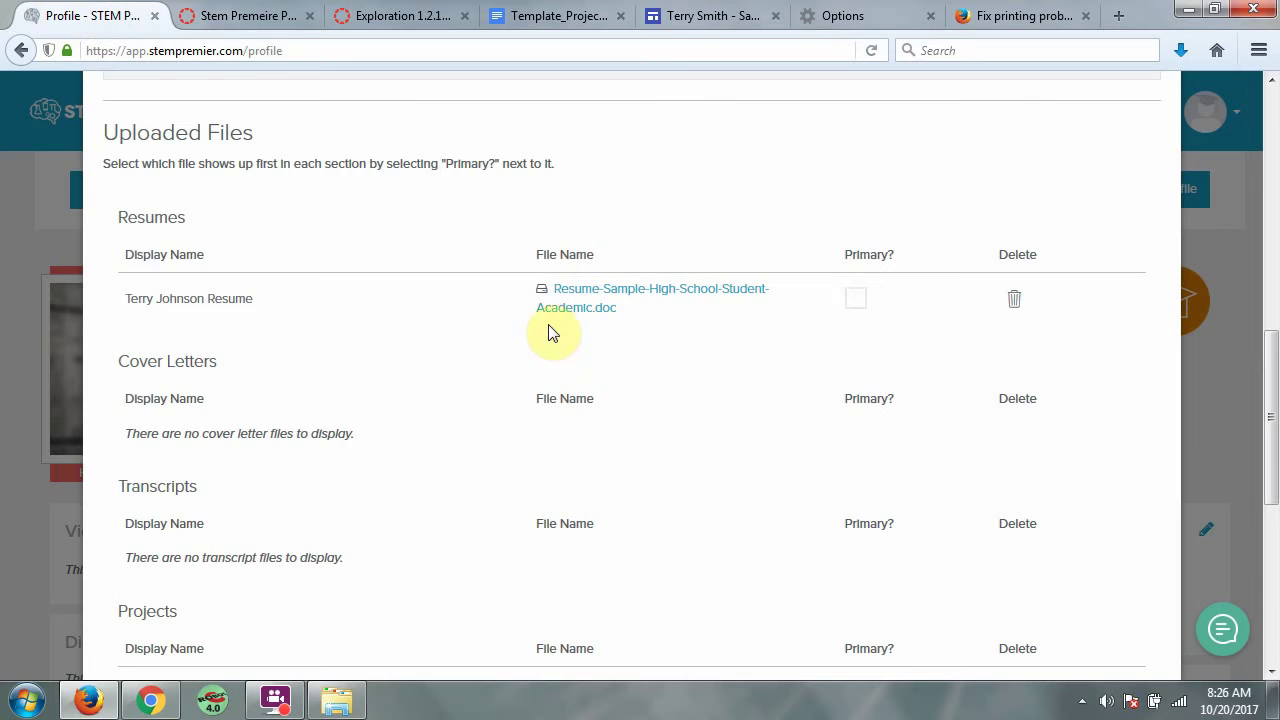
Attach SampleProject.pdf from the Desktop to the upload form
{"action": "scroll", "coordinate": [820, 300], "scroll_direction": "up", "scroll_amount": 8}
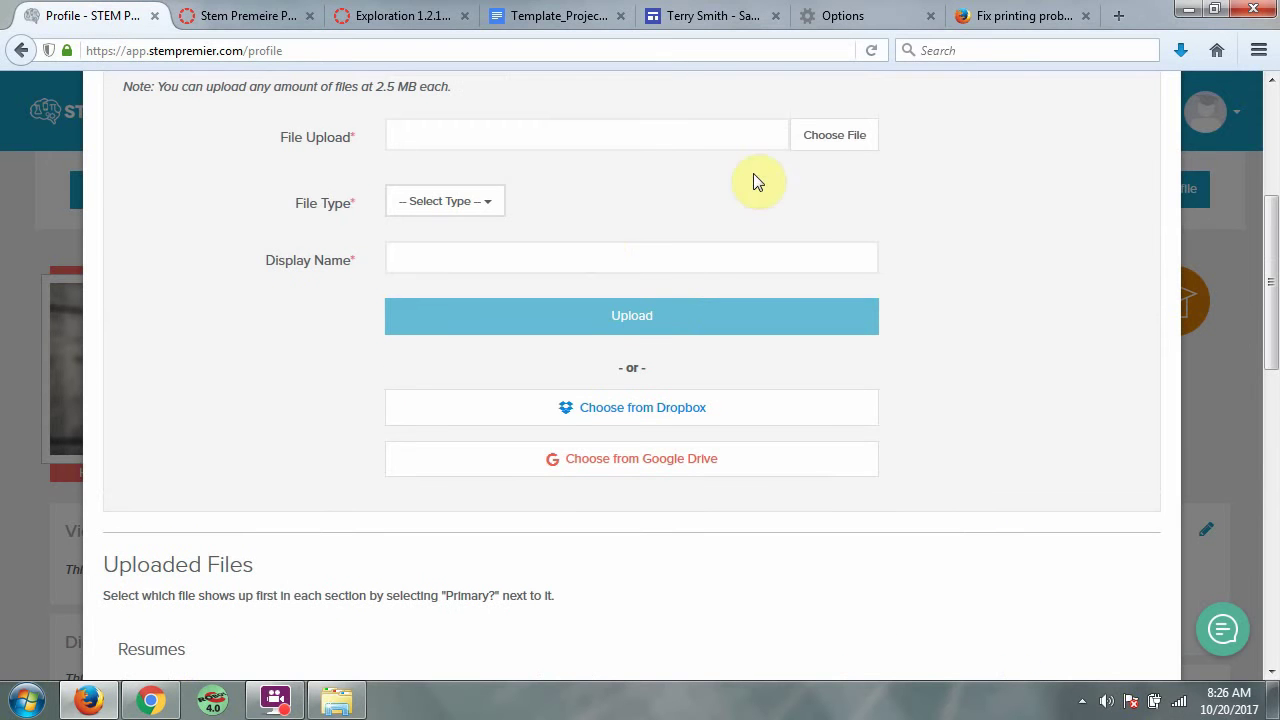
{"action": "left_click", "coordinate": [826, 138]}
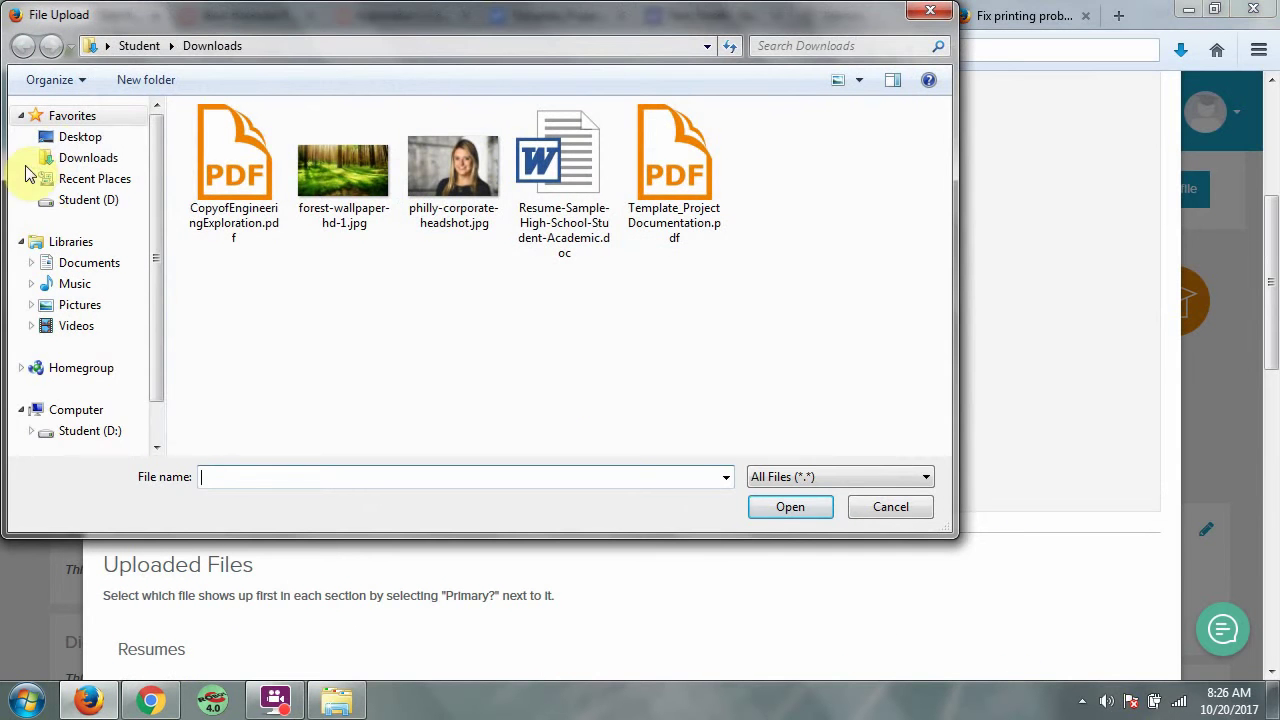
{"action": "left_click", "coordinate": [45, 136]}
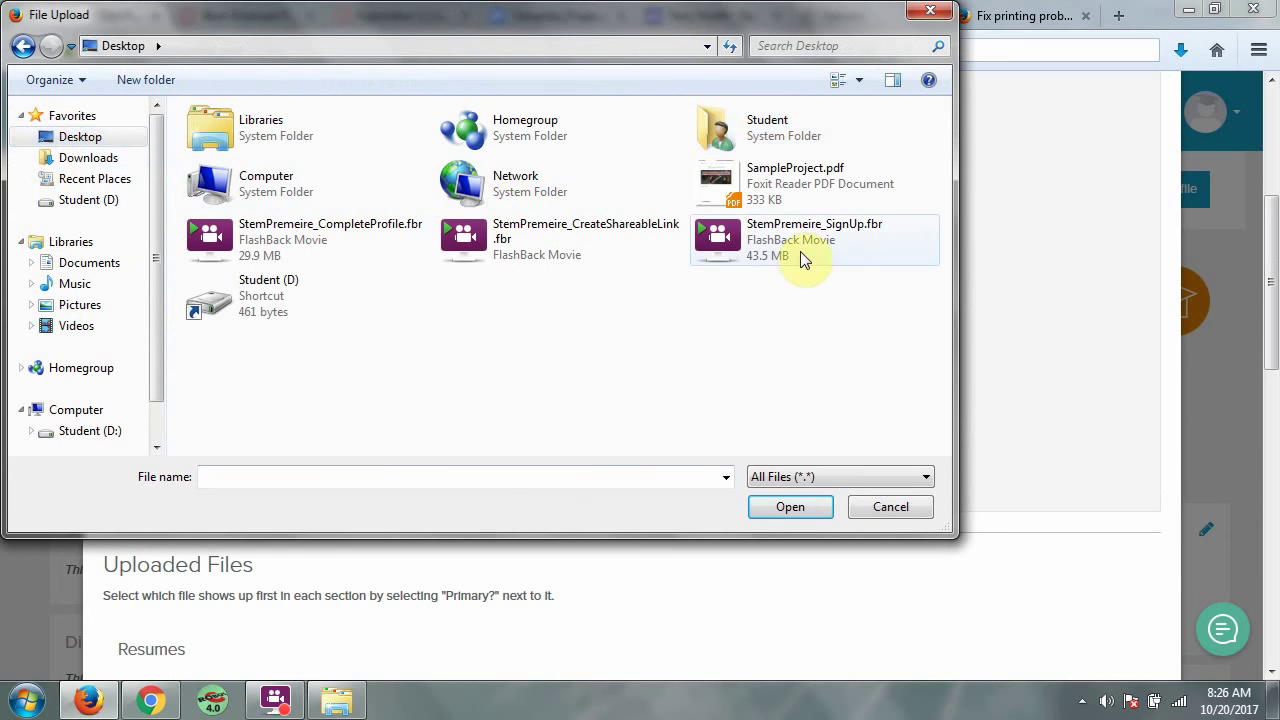
{"action": "left_click", "coordinate": [790, 184]}
{"action": "left_click", "coordinate": [789, 506]}
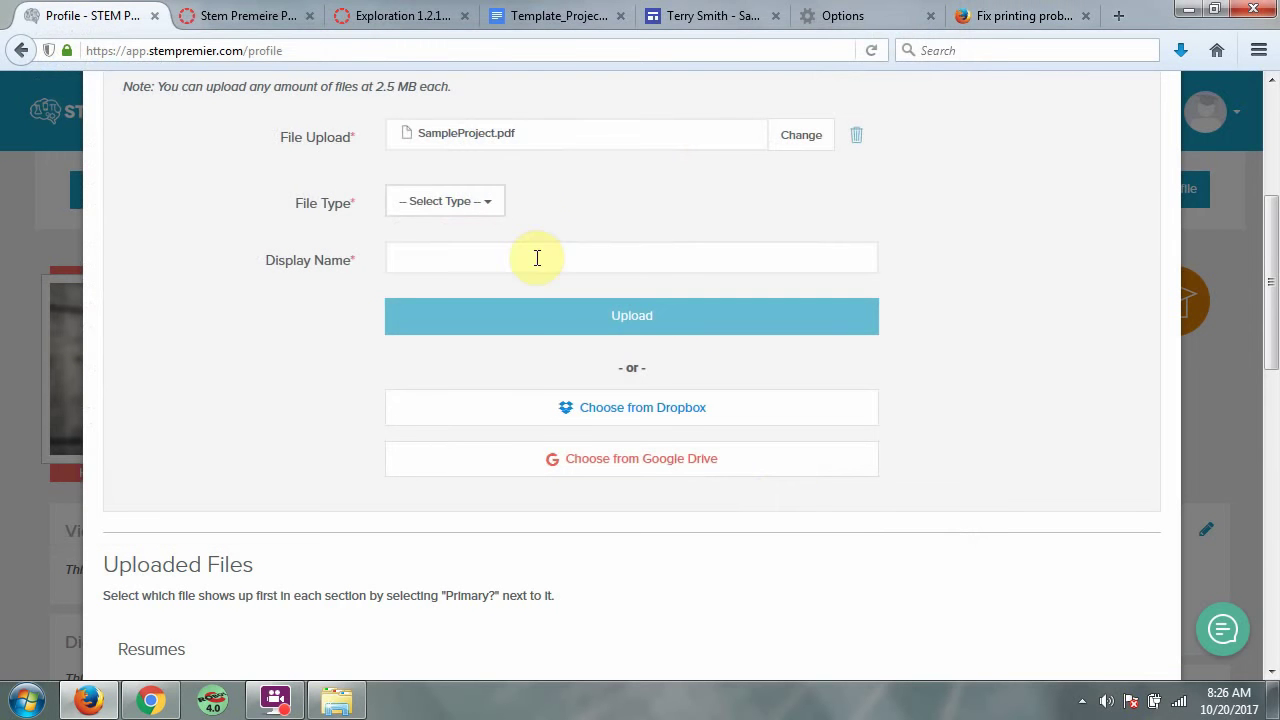
Set File Type to Project, name it 'Wind Trubine Project', and upload it
{"action": "left_click", "coordinate": [474, 201]}
{"action": "left_click", "coordinate": [471, 356]}
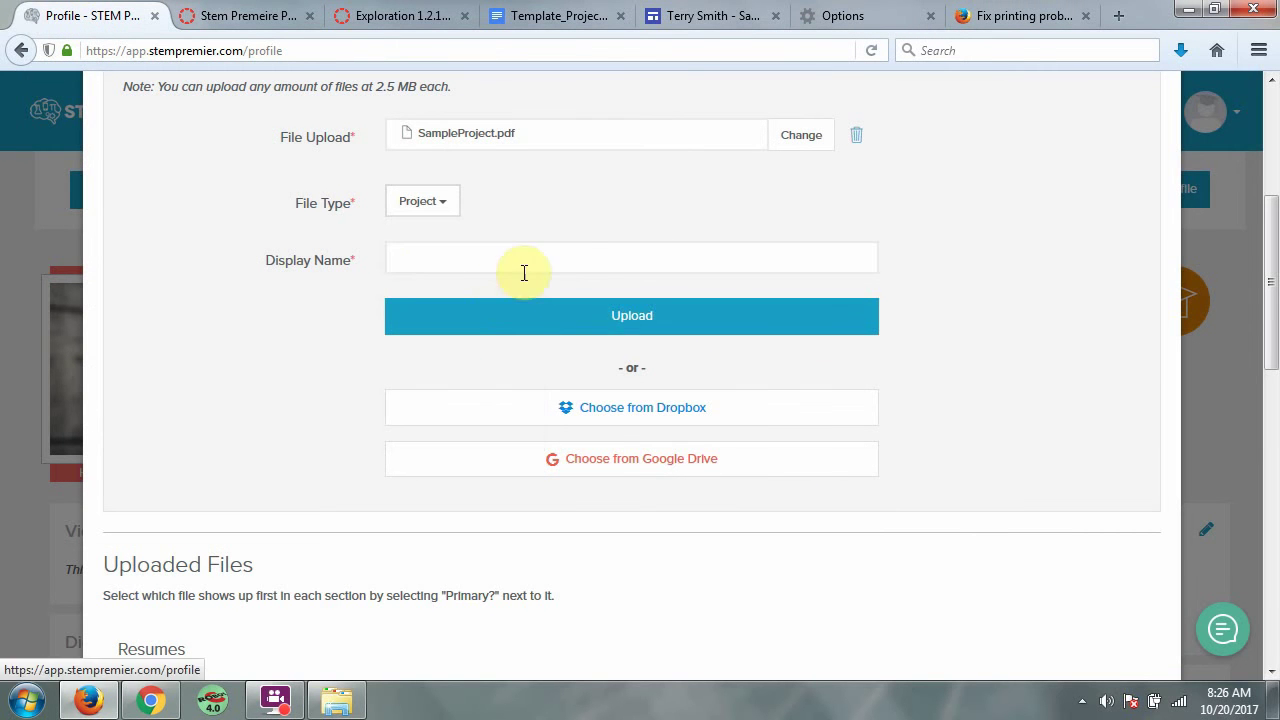
{"action": "left_click", "coordinate": [531, 255]}
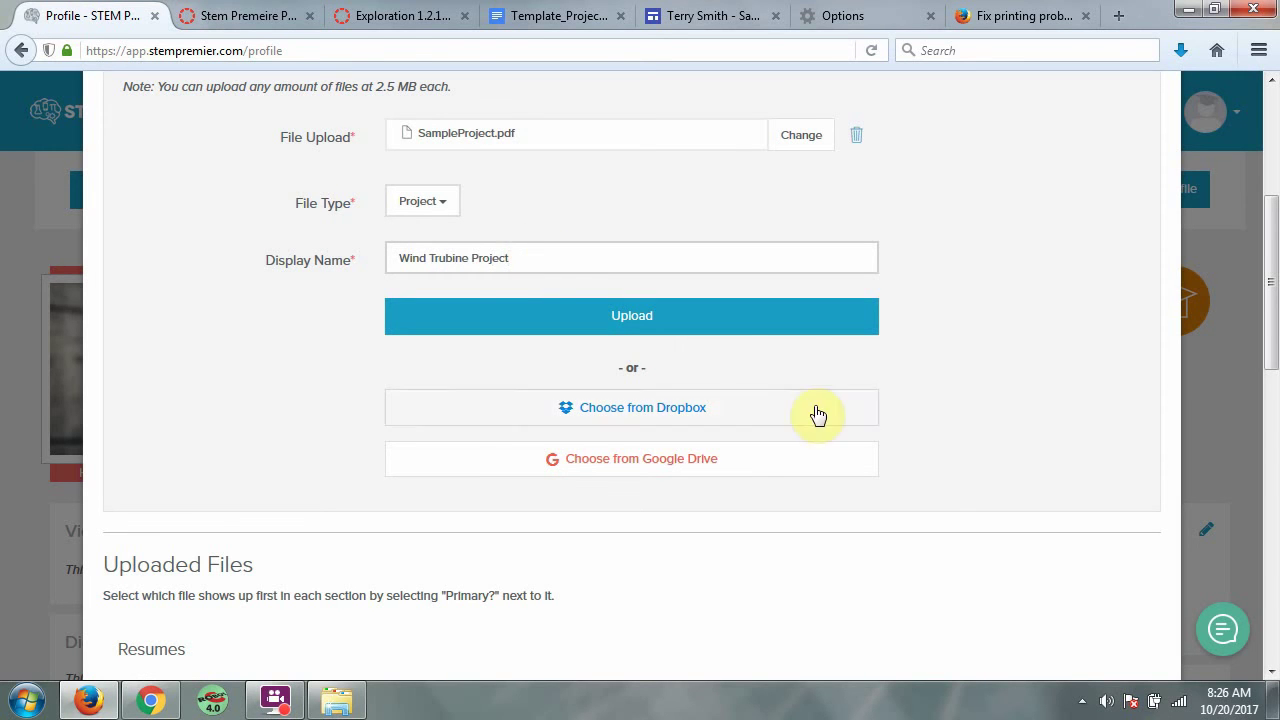
{"action": "left_click", "coordinate": [737, 319]}
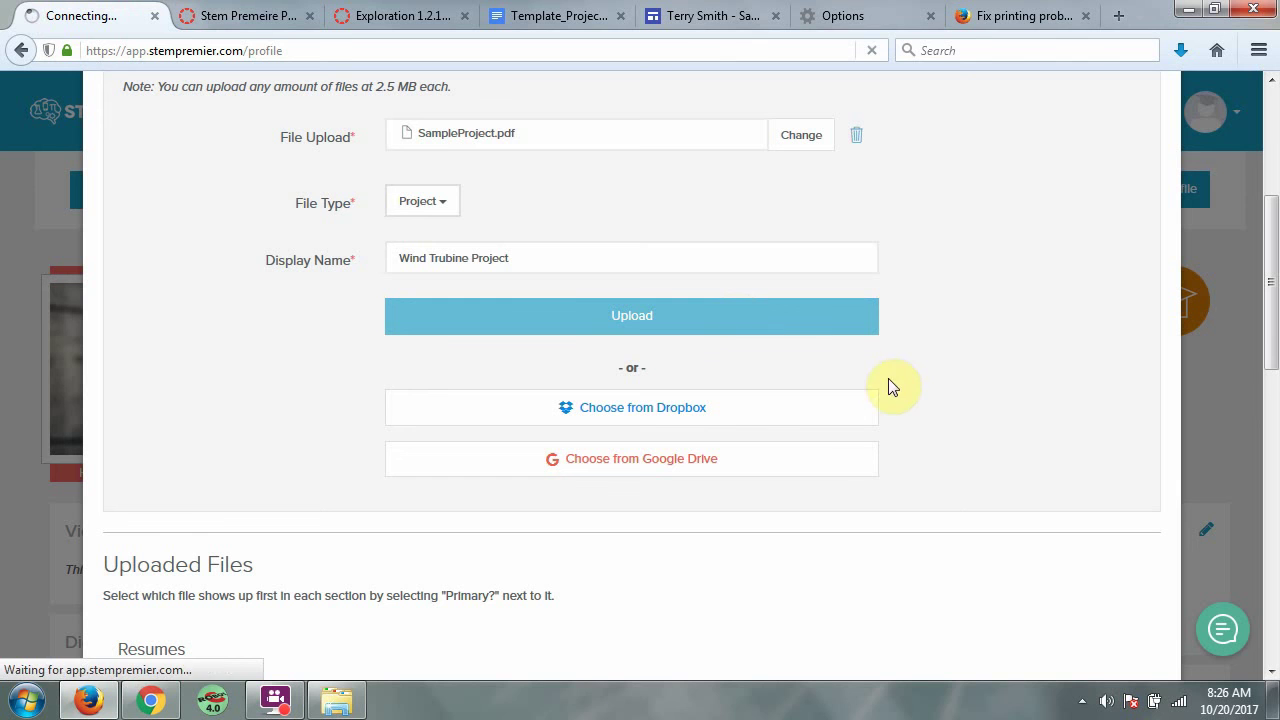
{"action": "scroll", "coordinate": [890, 458], "scroll_direction": "down", "scroll_amount": 3}
{"action": "scroll", "coordinate": [884, 455], "scroll_direction": "down", "scroll_amount": 3}
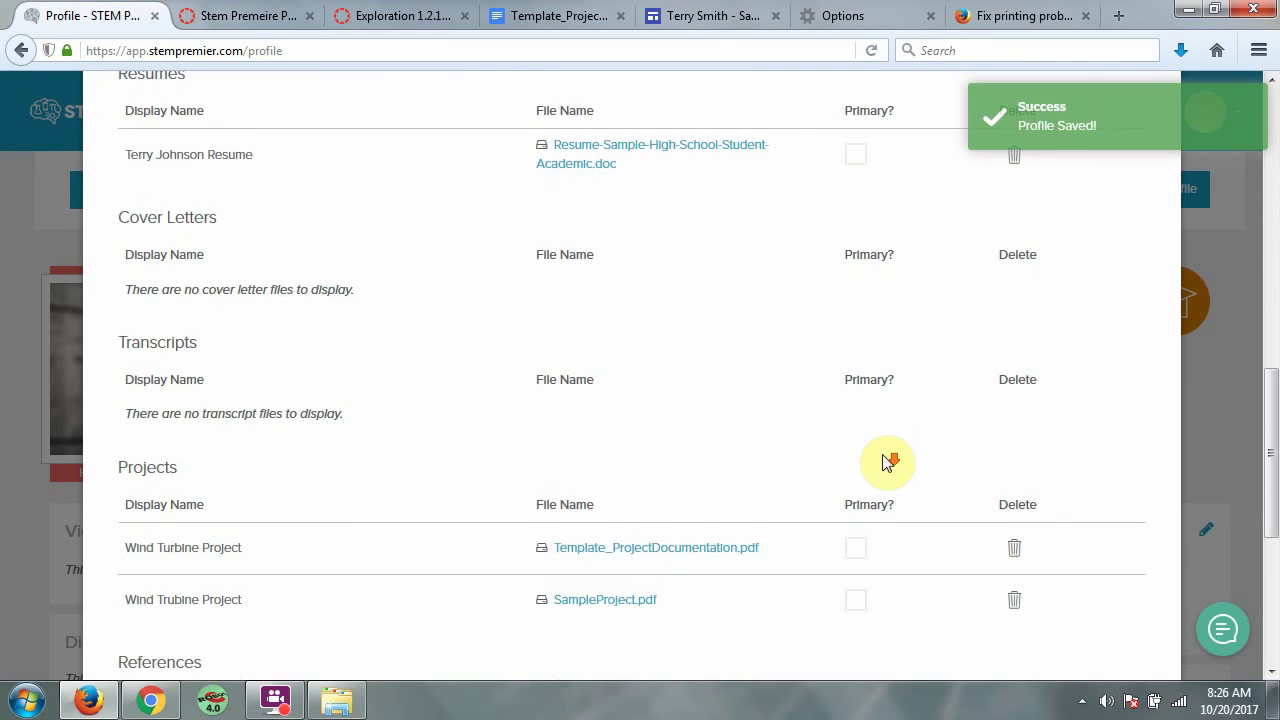
Click Done at the bottom of the upload dialog, then bring up the FlashBack recorder controls
{"action": "scroll", "coordinate": [697, 600], "scroll_direction": "down", "scroll_amount": 2}
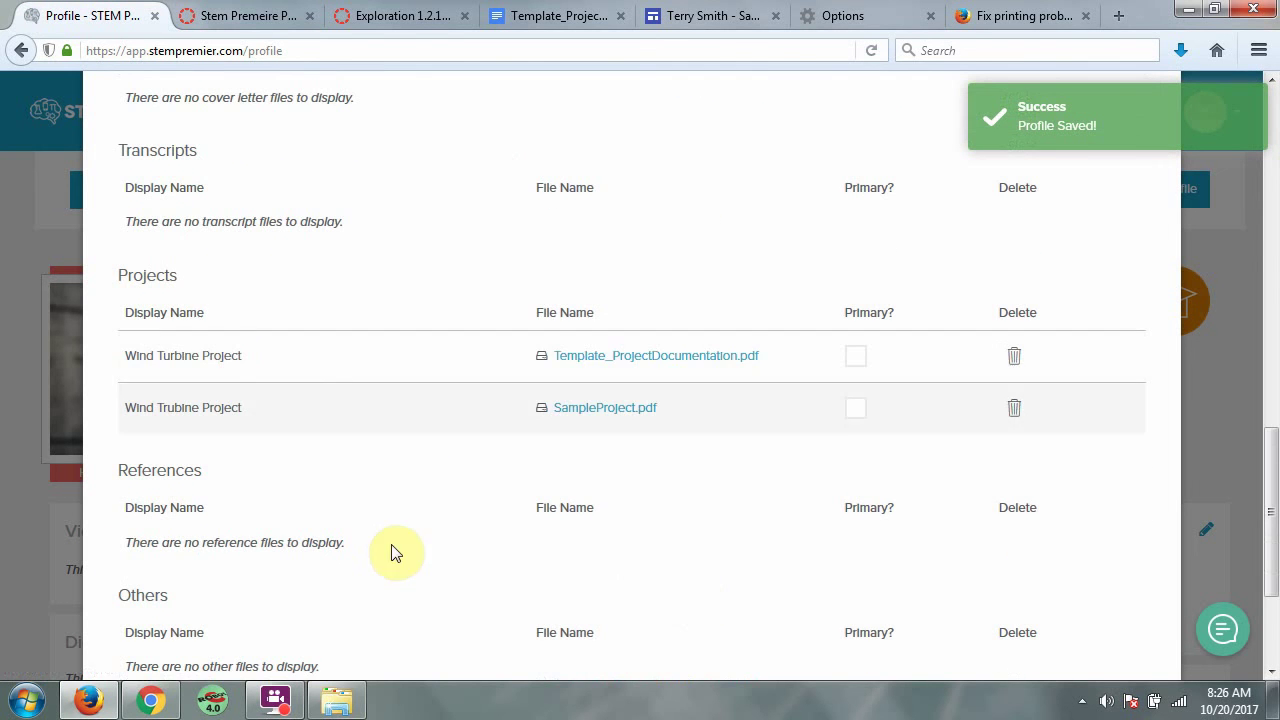
{"action": "scroll", "coordinate": [410, 580], "scroll_direction": "down", "scroll_amount": 3}
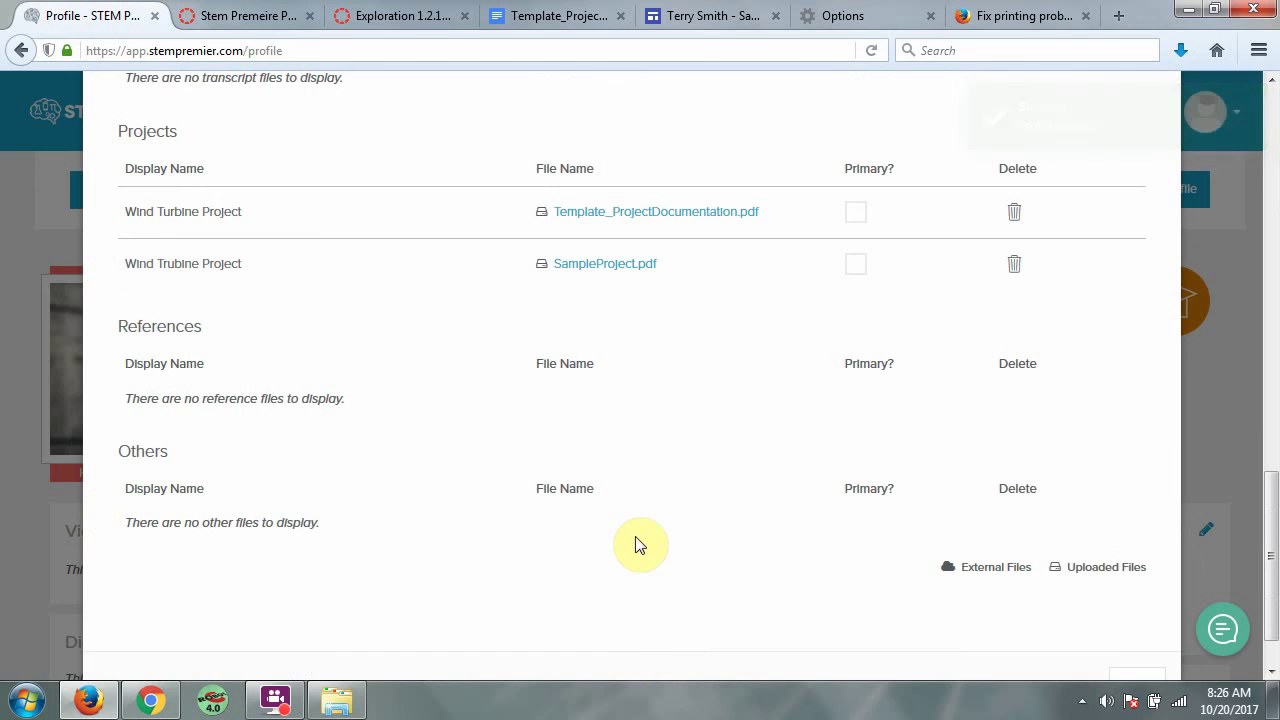
{"action": "scroll", "coordinate": [645, 545], "scroll_direction": "up", "scroll_amount": 10}
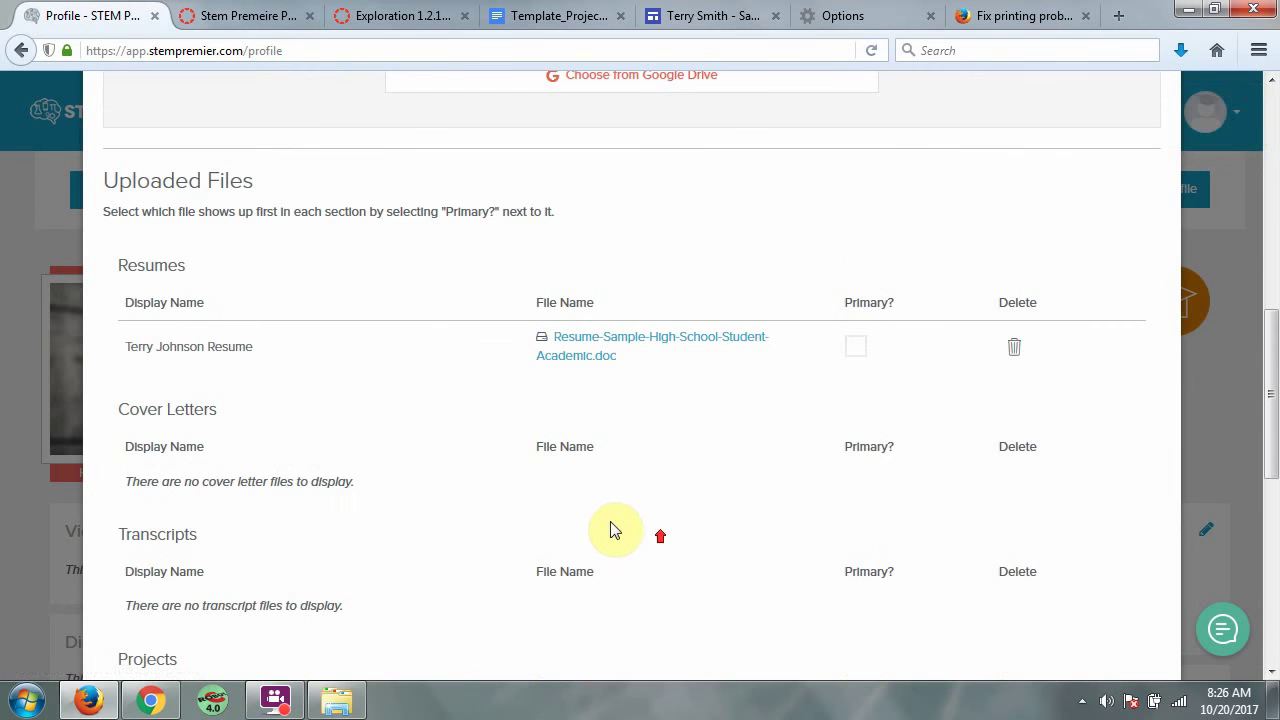
{"action": "scroll", "coordinate": [673, 450], "scroll_direction": "up", "scroll_amount": 10}
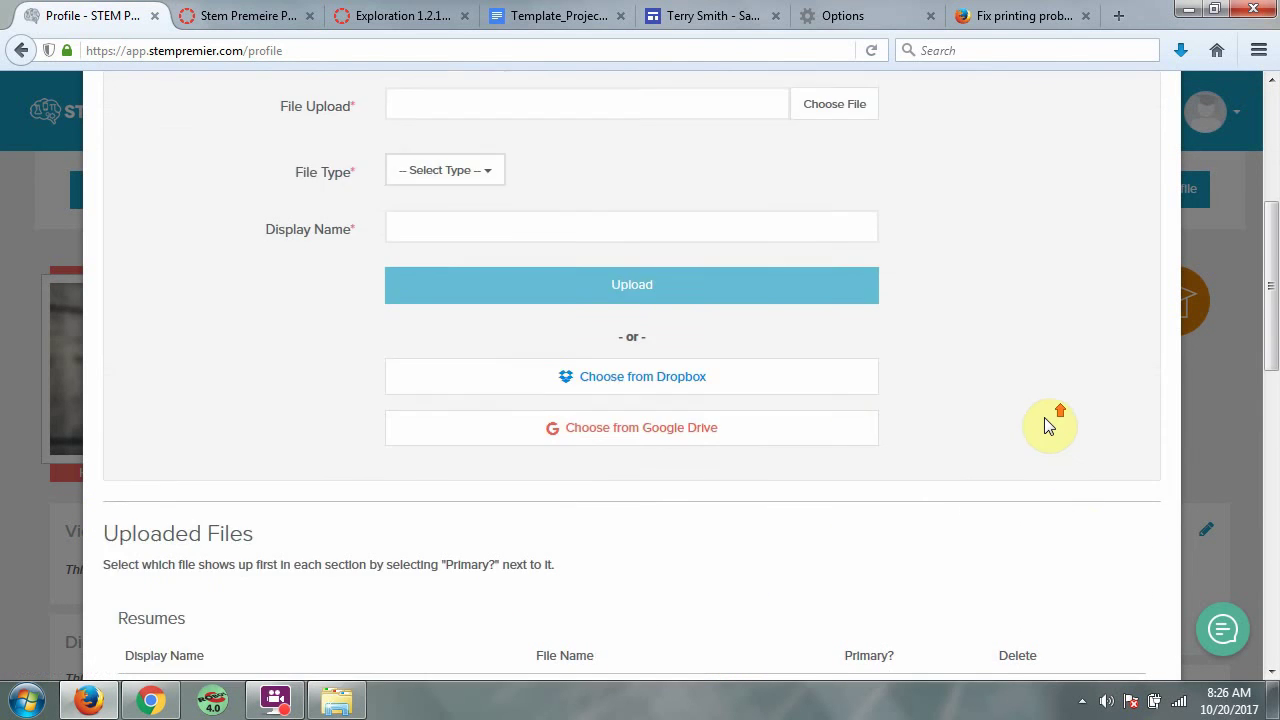
{"action": "scroll", "coordinate": [1021, 437], "scroll_direction": "down", "scroll_amount": 10}
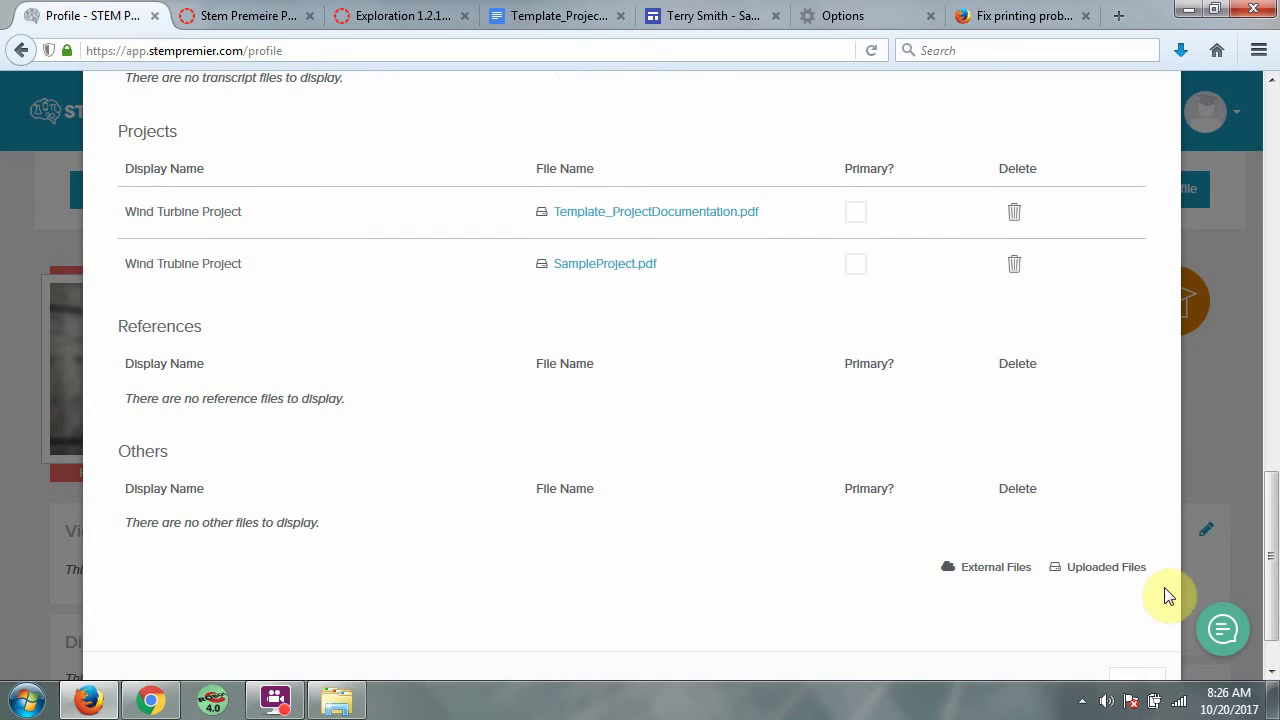
{"action": "left_click", "coordinate": [1138, 616]}
{"action": "left_click", "coordinate": [299, 712]}
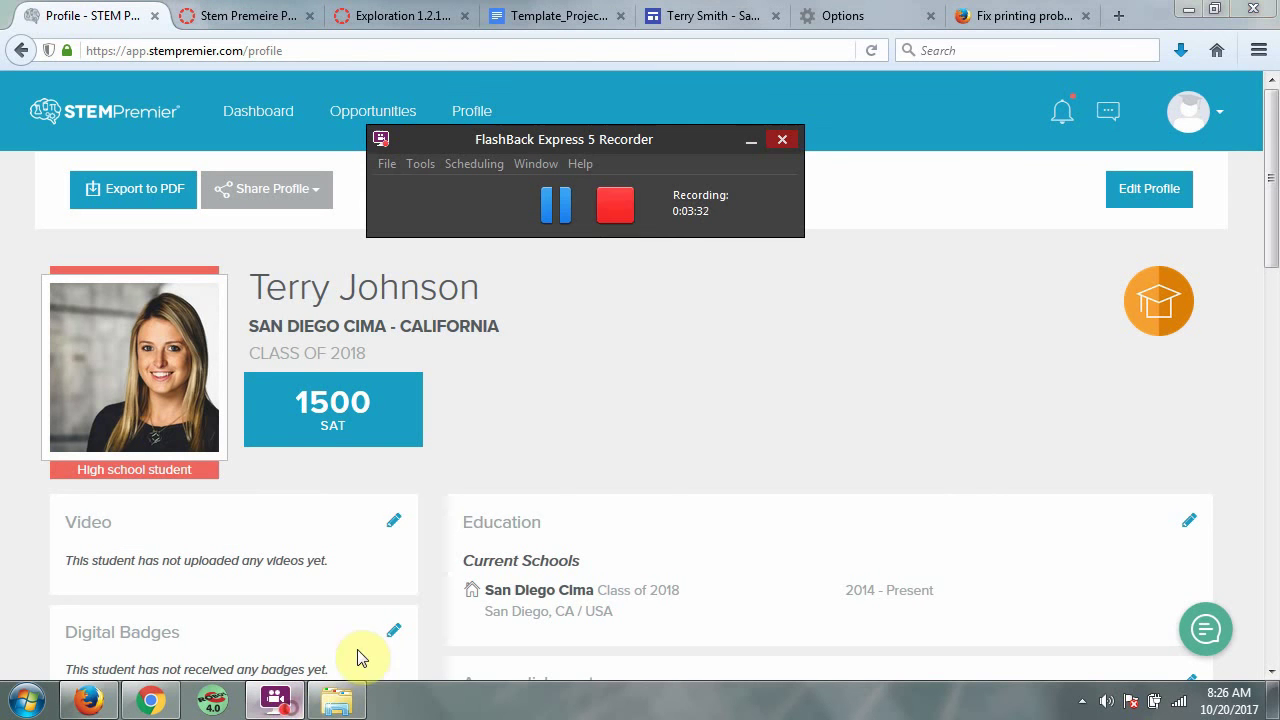